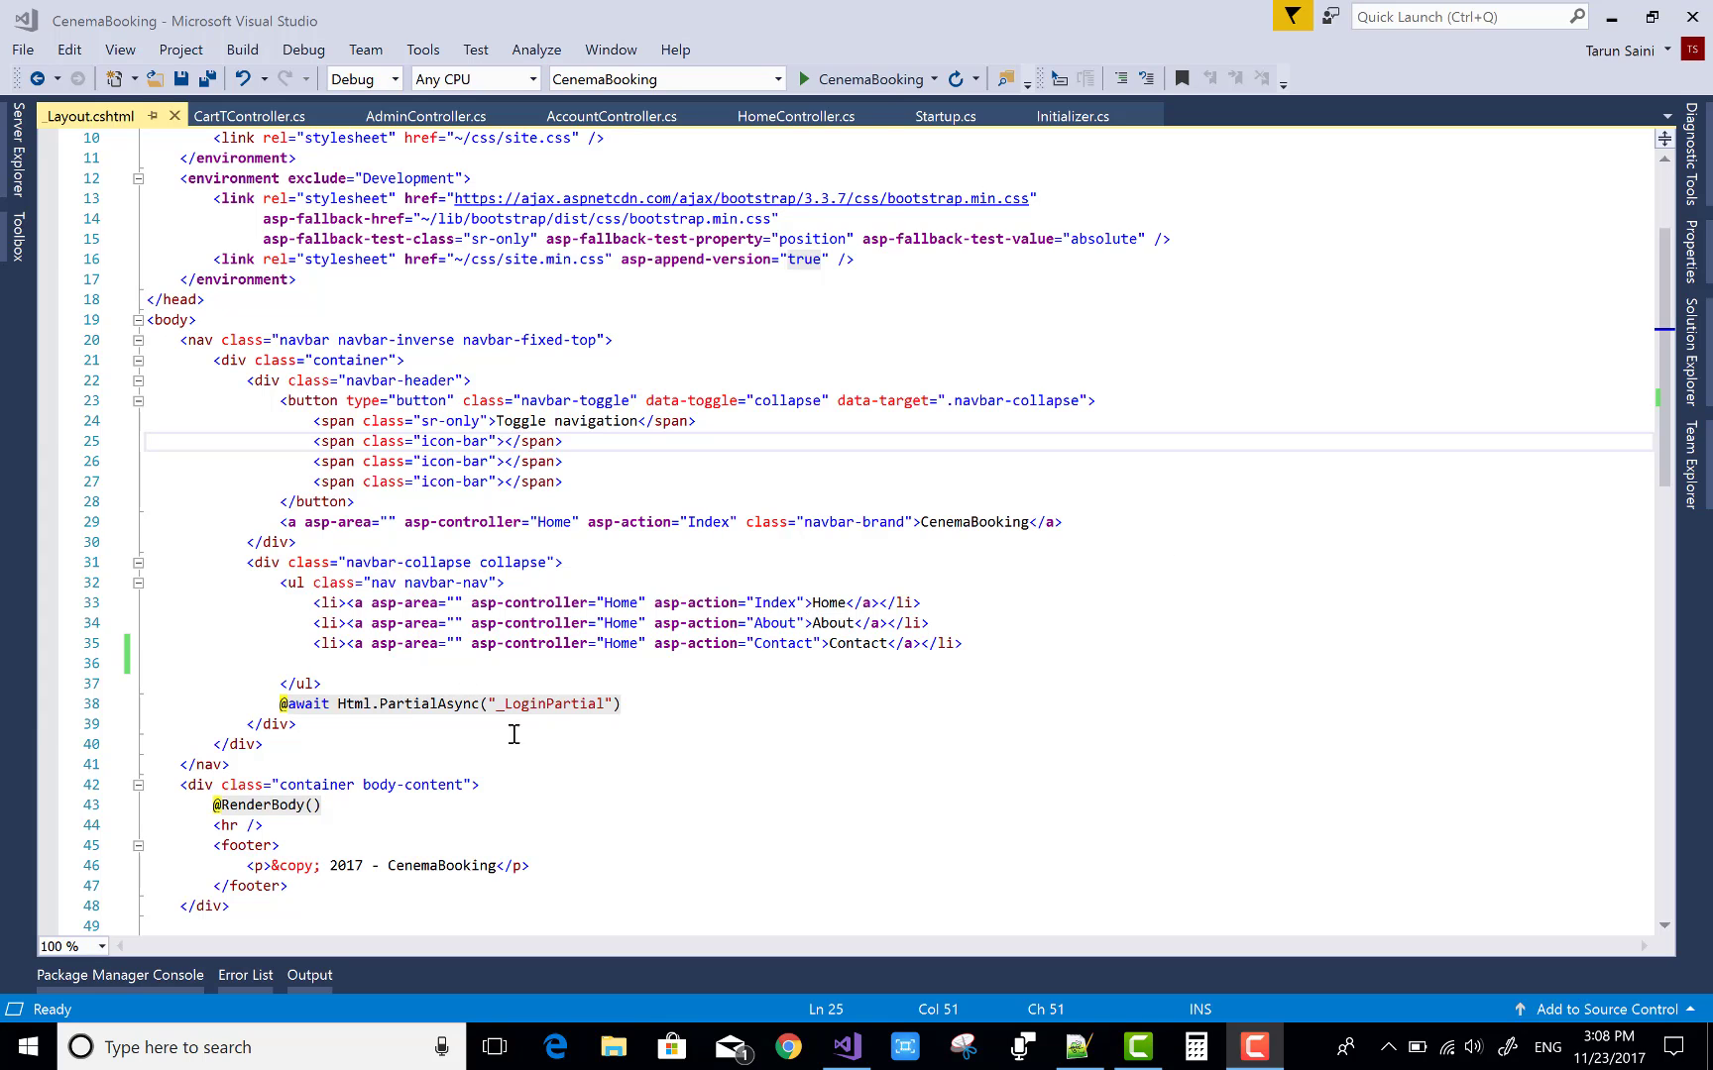
# - Build and run the CenemaBooking site so its movie Index page opens in Chrome
pyautogui.click(856, 79)
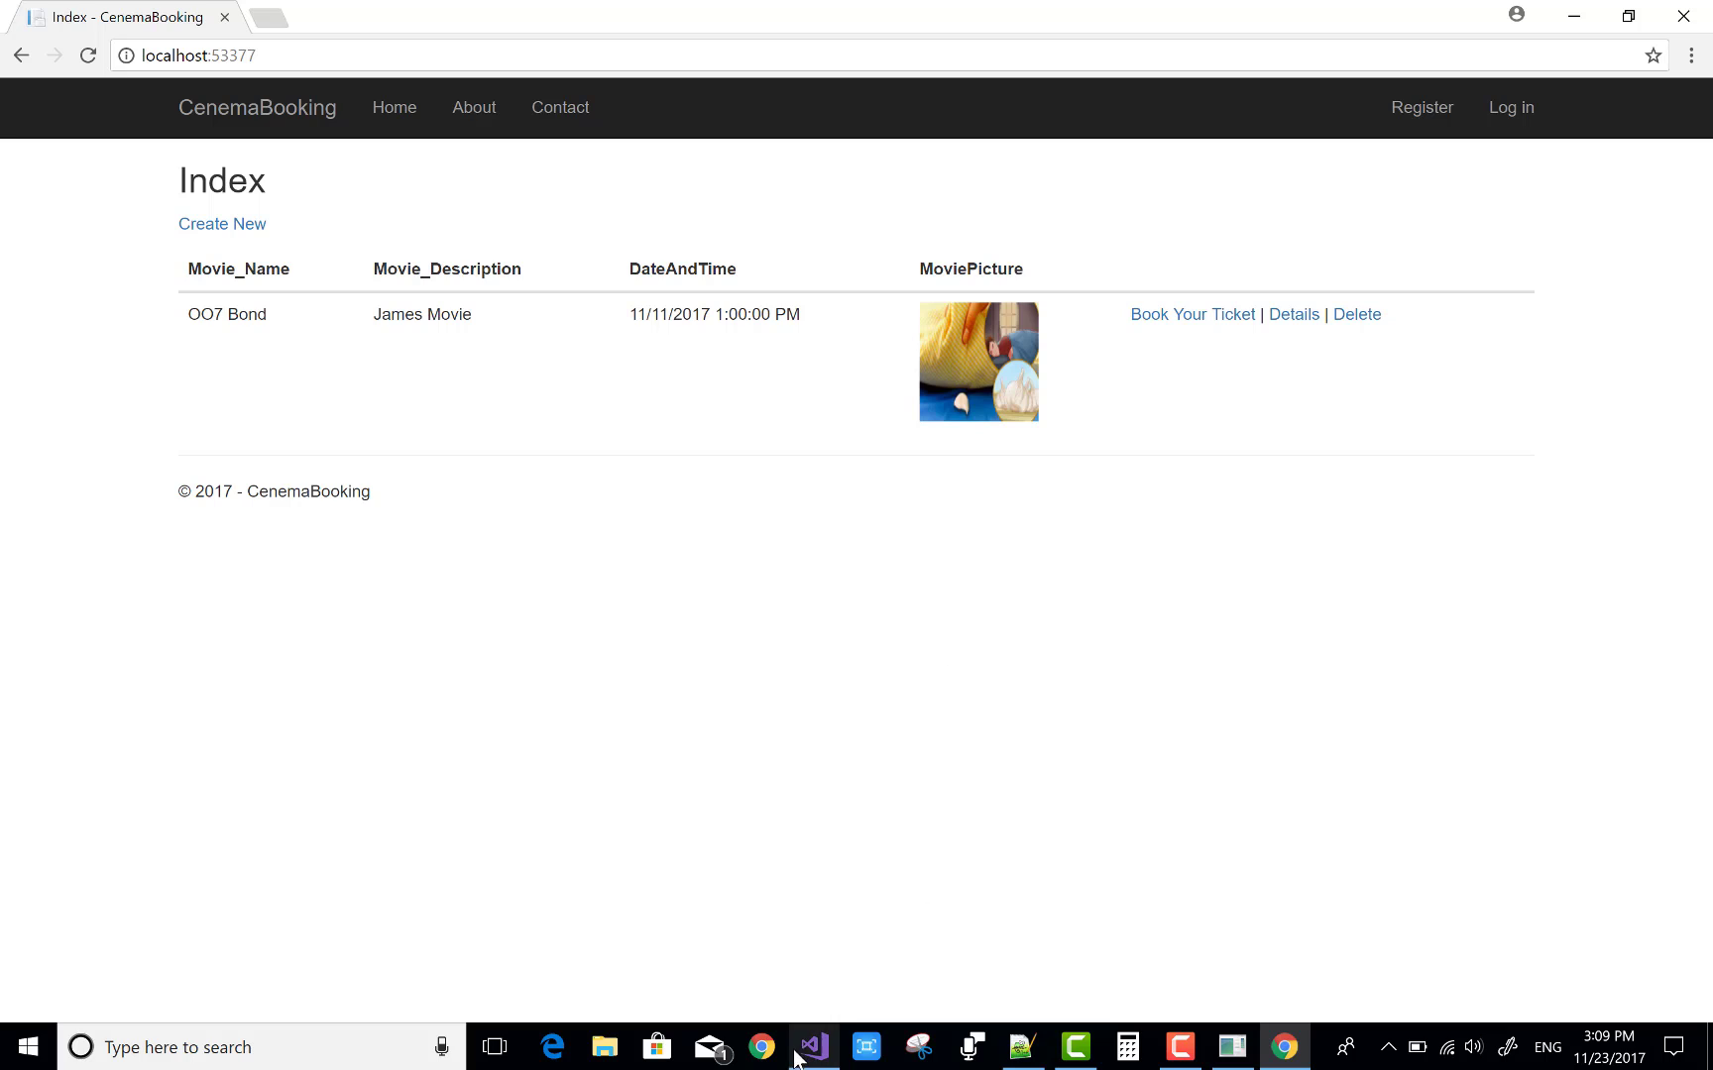
# - Stop the running site and add a new <li> on line 36 of _Layout.cshtml
pyautogui.click(1684, 16)
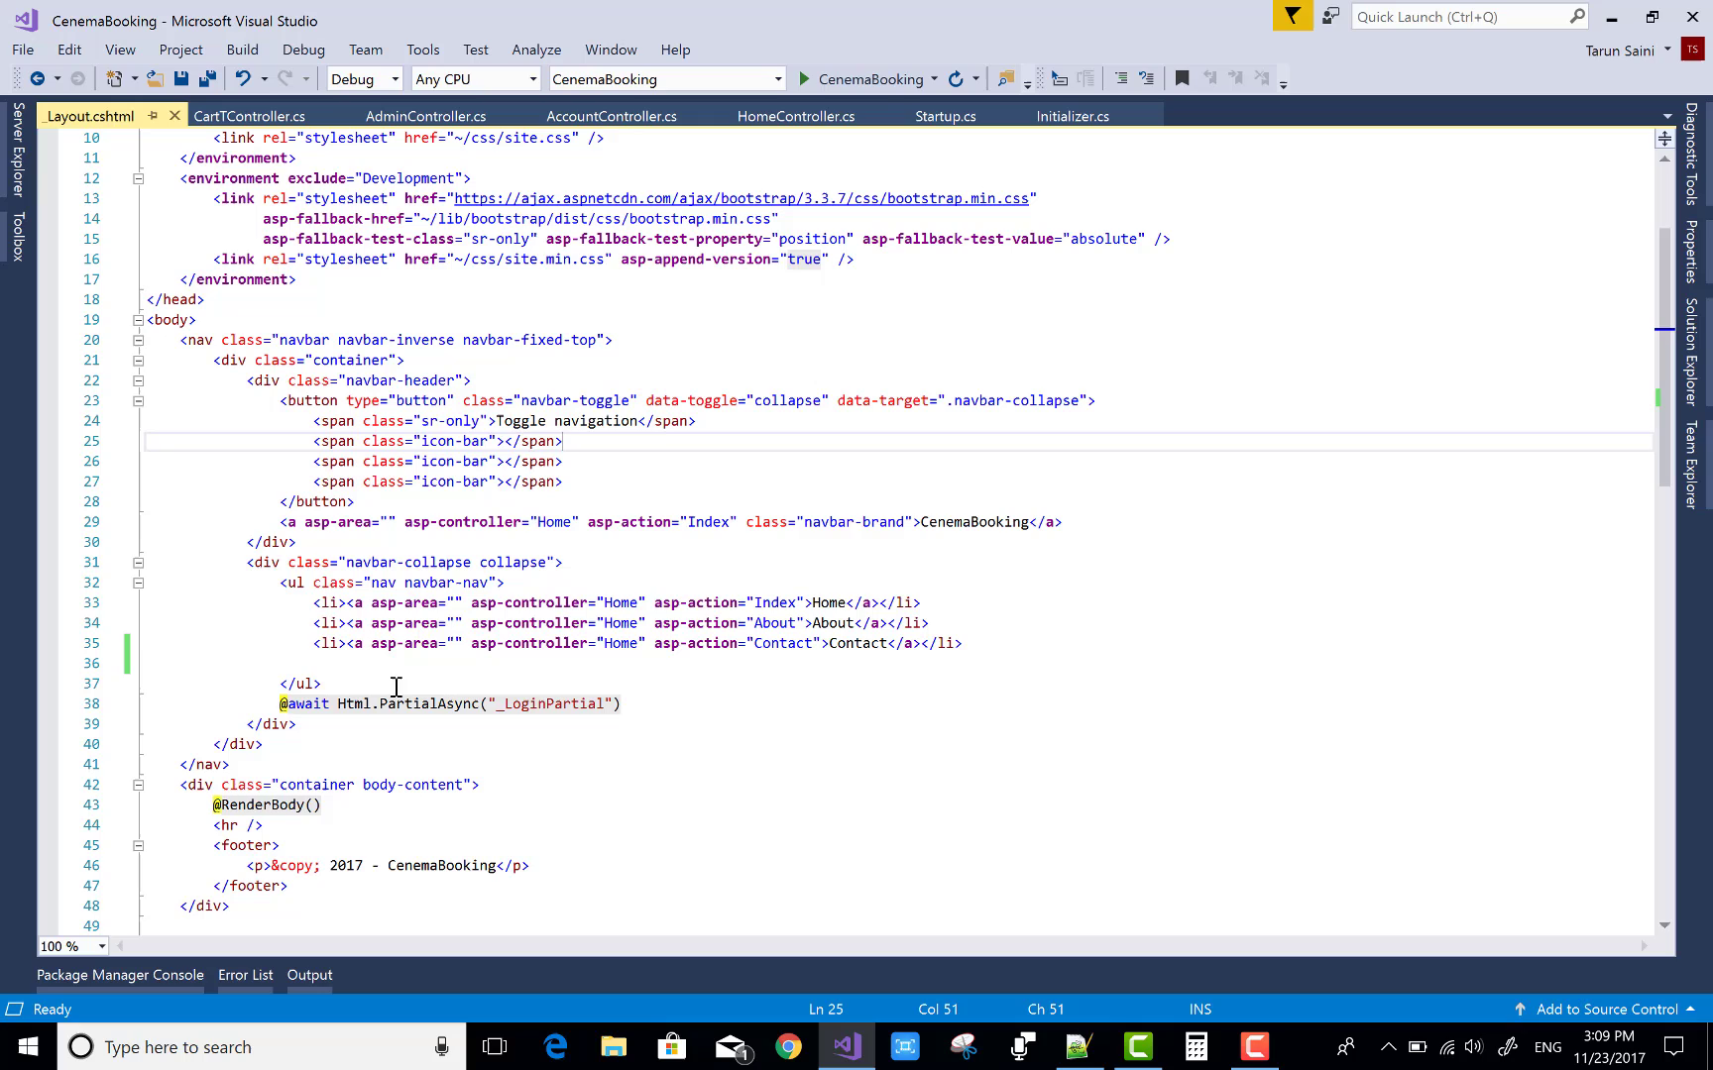
pyautogui.click(397, 661)
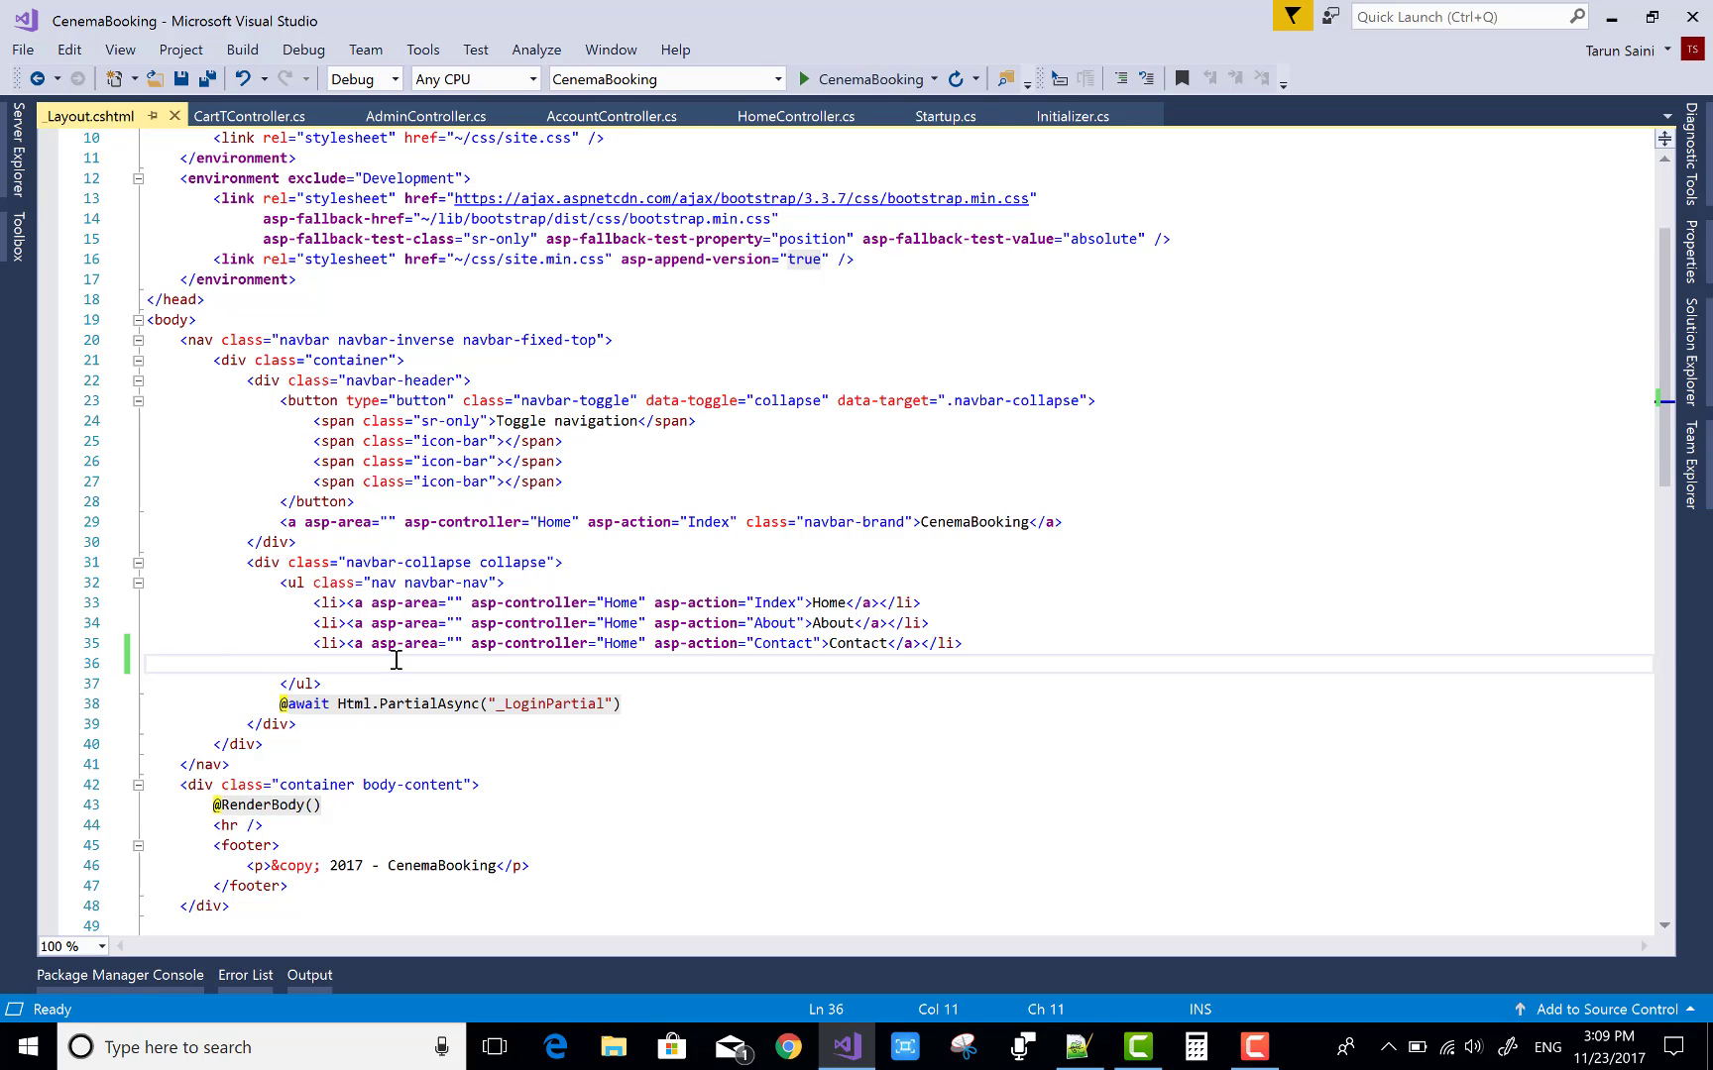
pyautogui.write('<li')
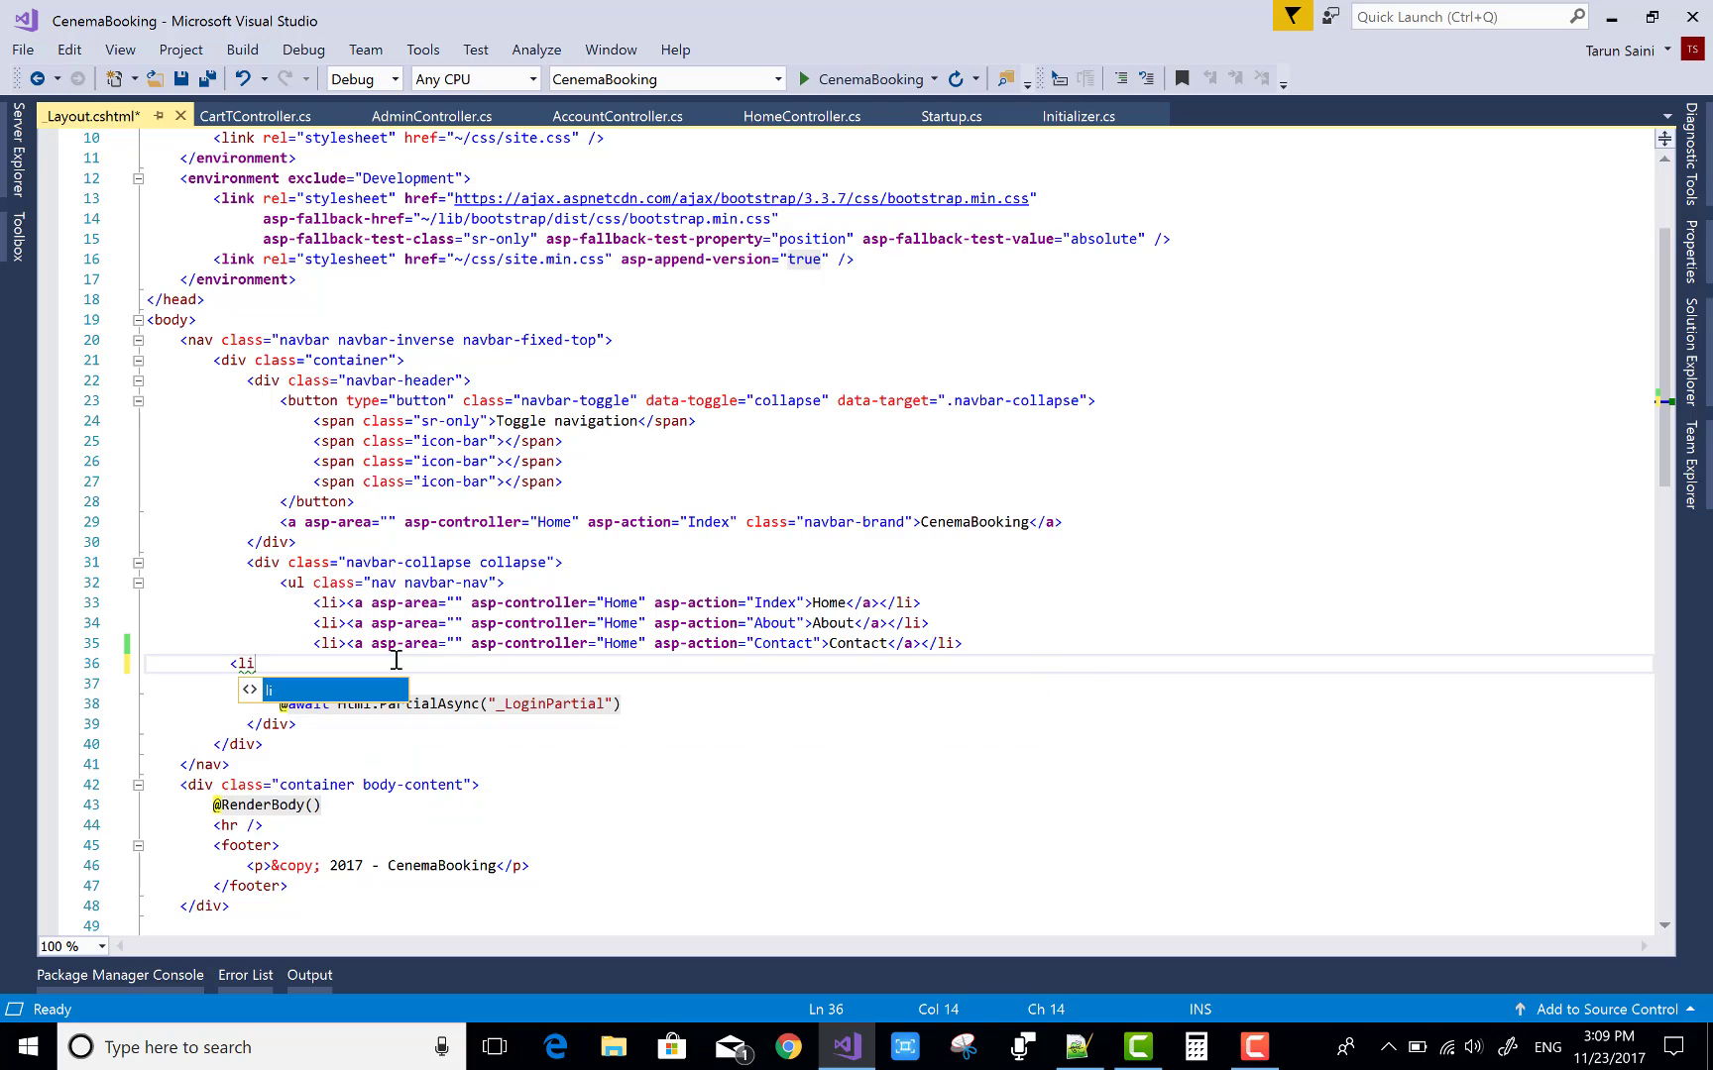
pyautogui.write('>')
pyautogui.press('Return')
pyautogui.press('Return')
pyautogui.press('Return')
pyautogui.press('Return')
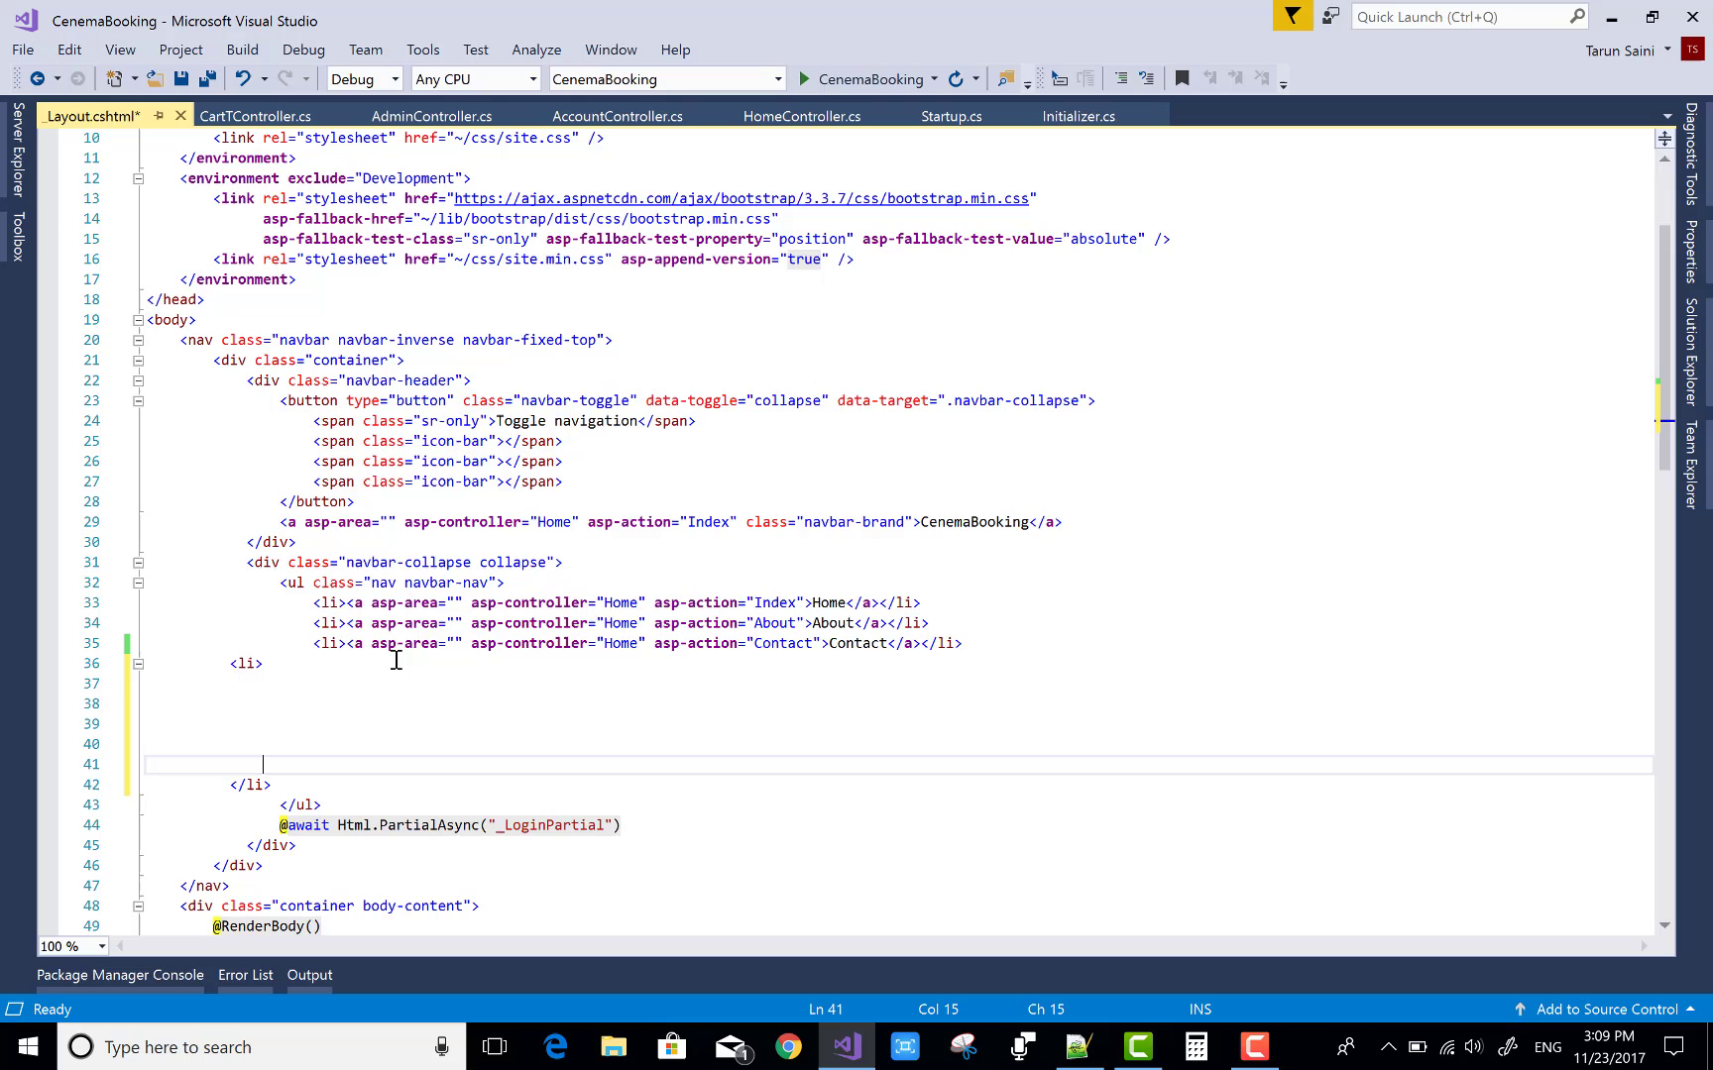
pyautogui.press('Up')
pyautogui.press('Up')
pyautogui.press('Up')
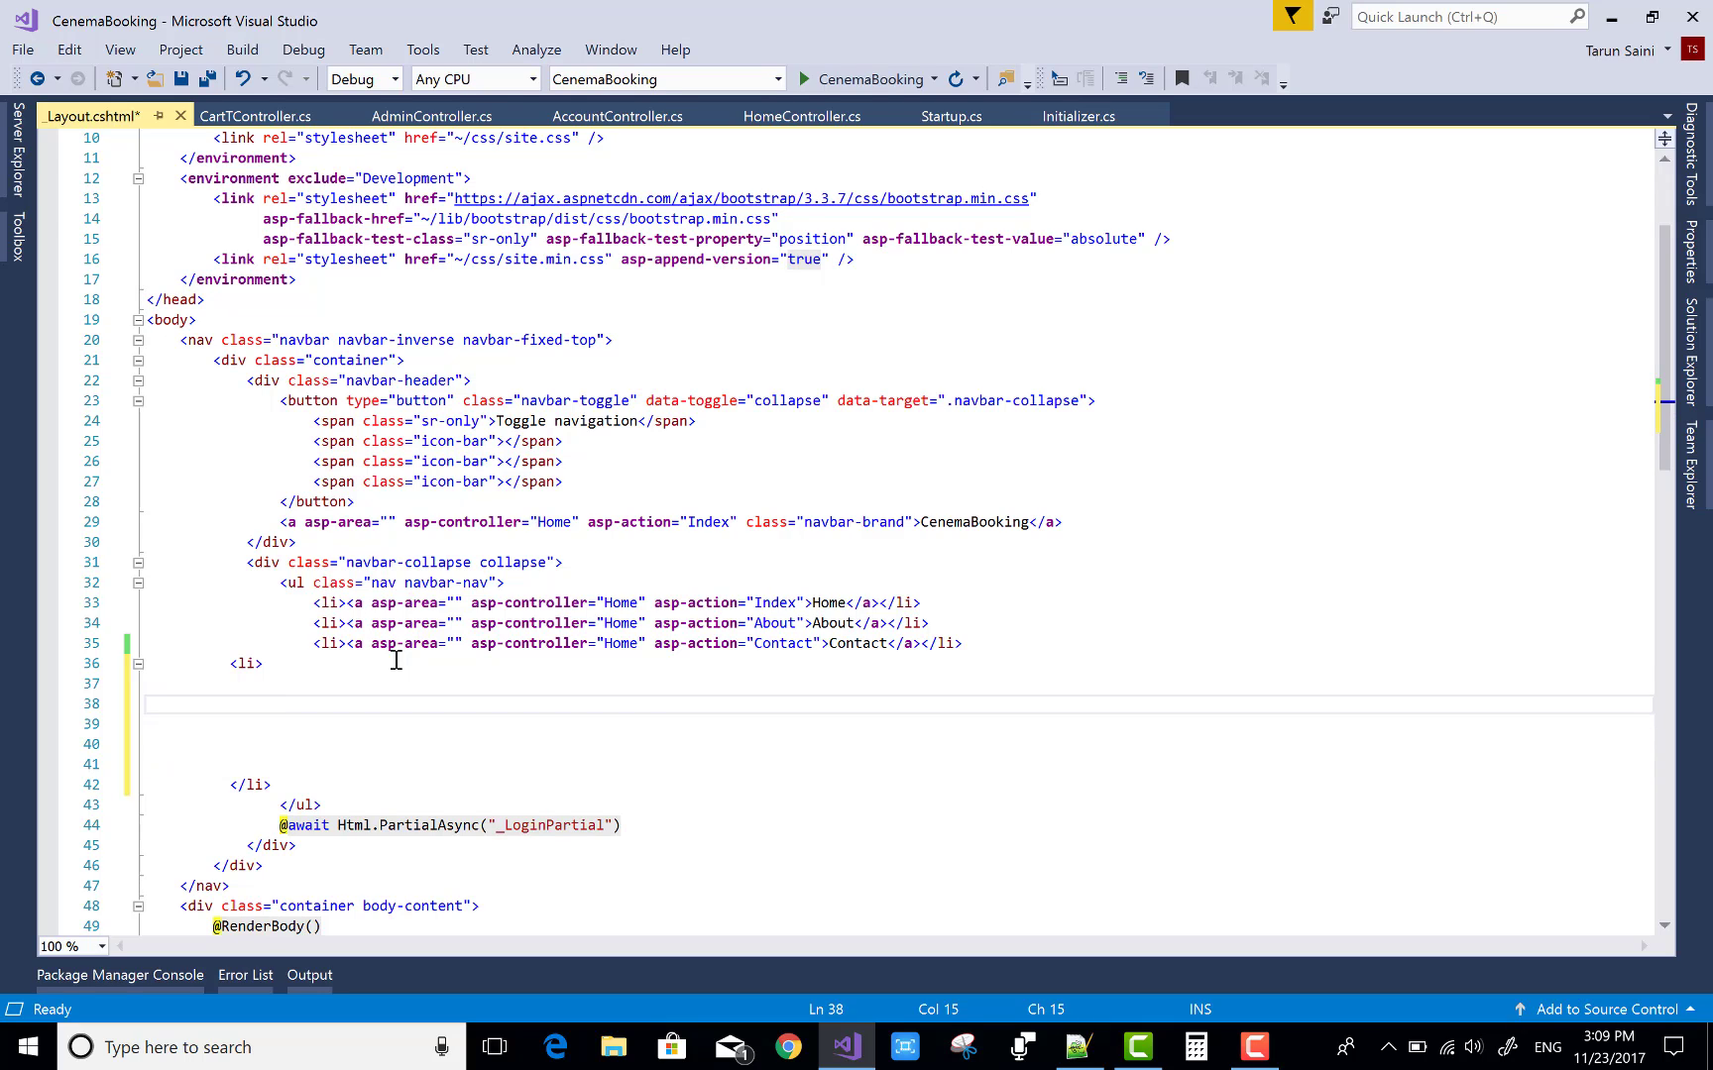
pyautogui.press('Up')
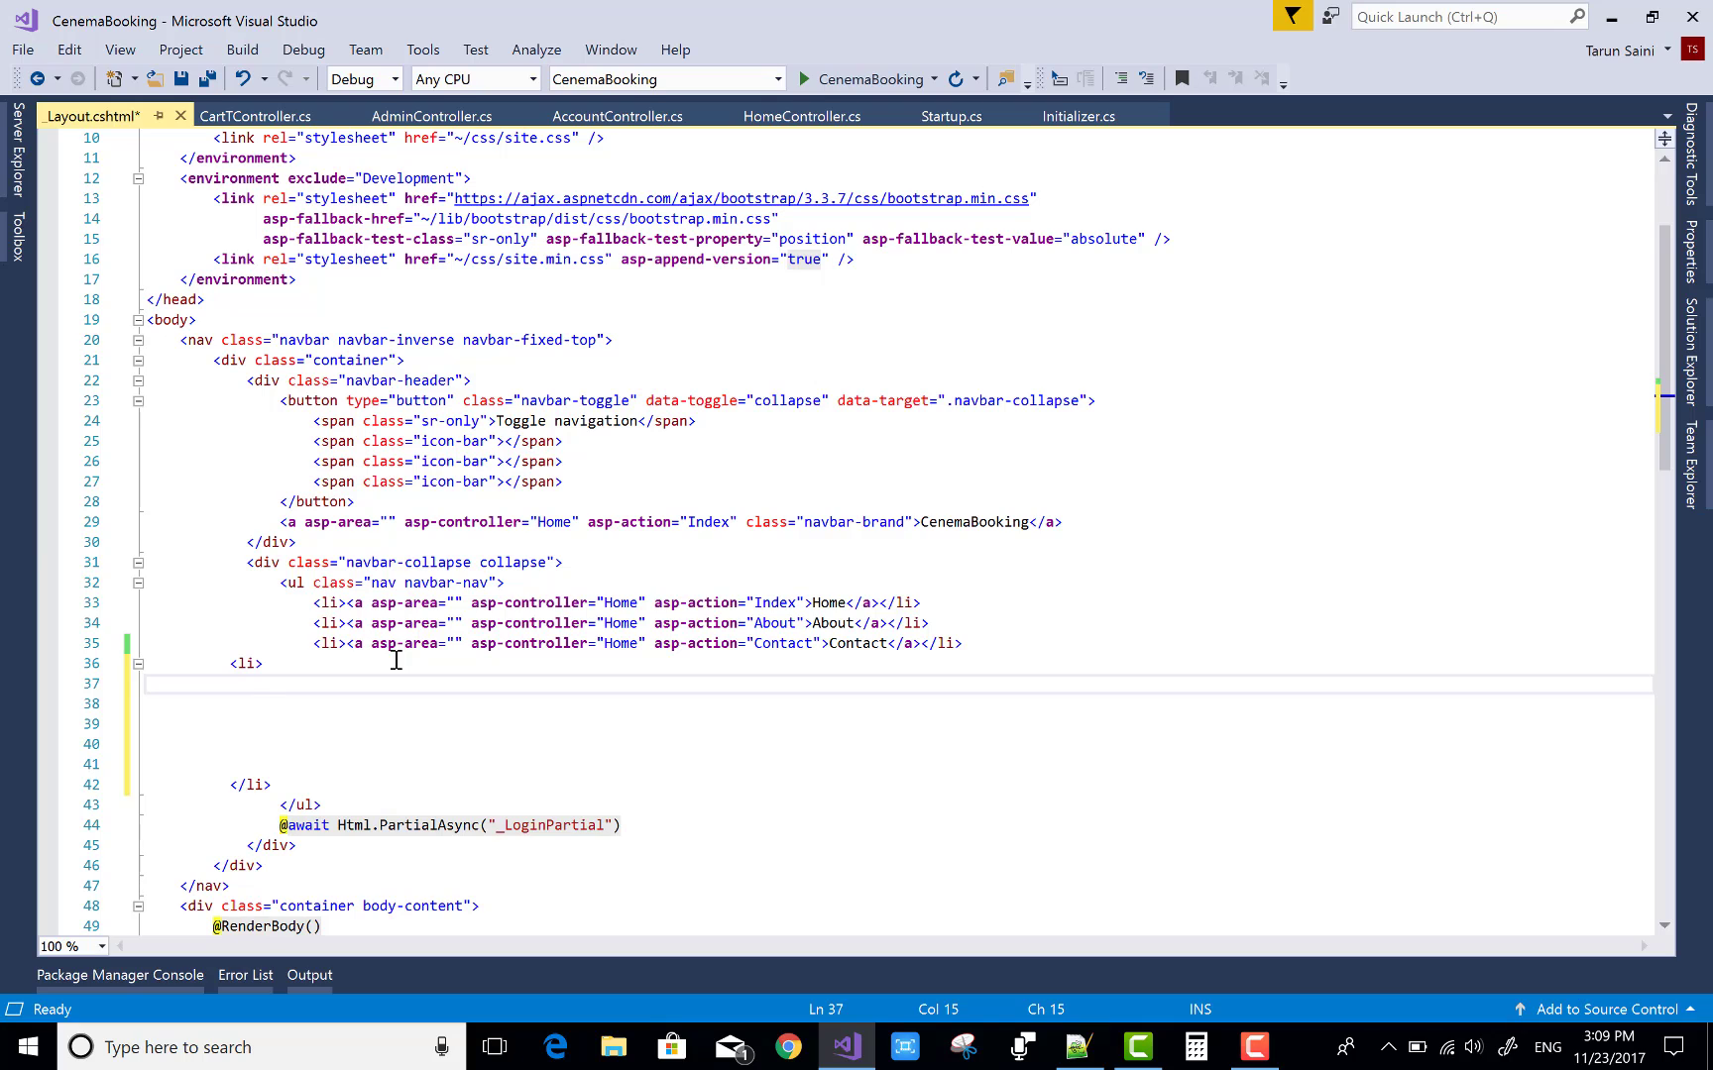
pyautogui.write('@if')
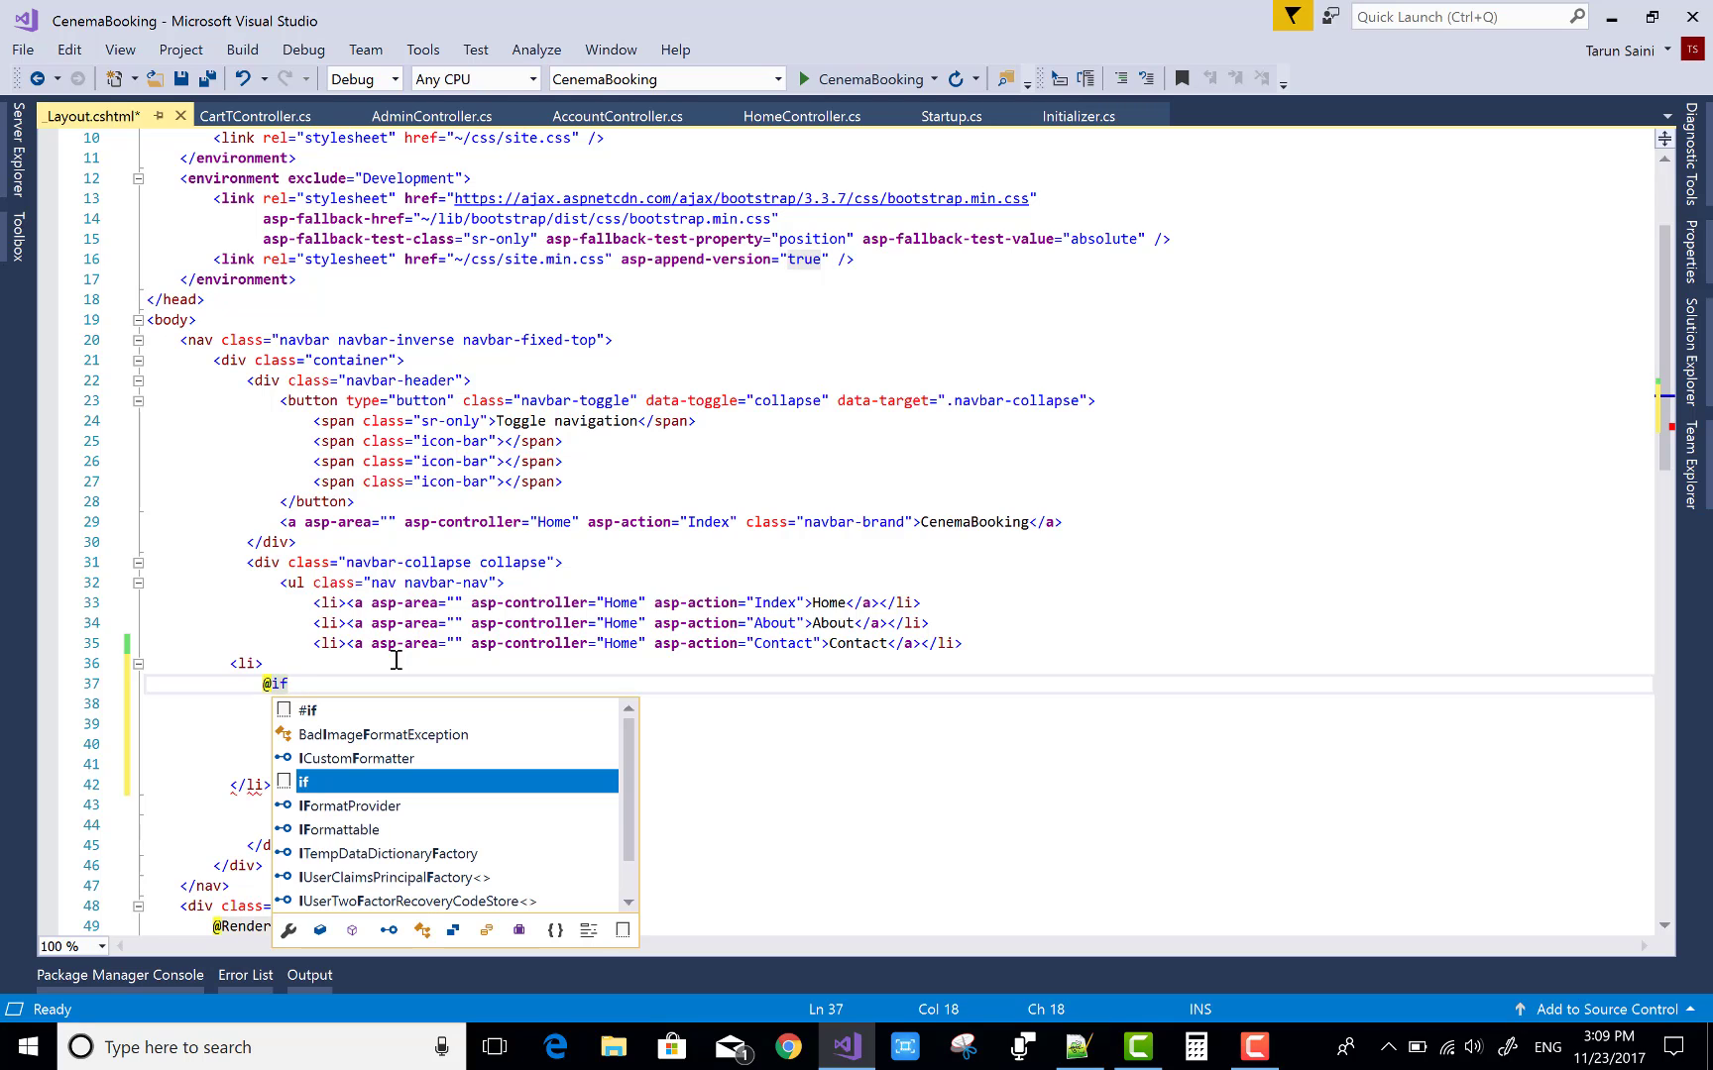
pyautogui.press('Tab')
pyautogui.press('Tab')
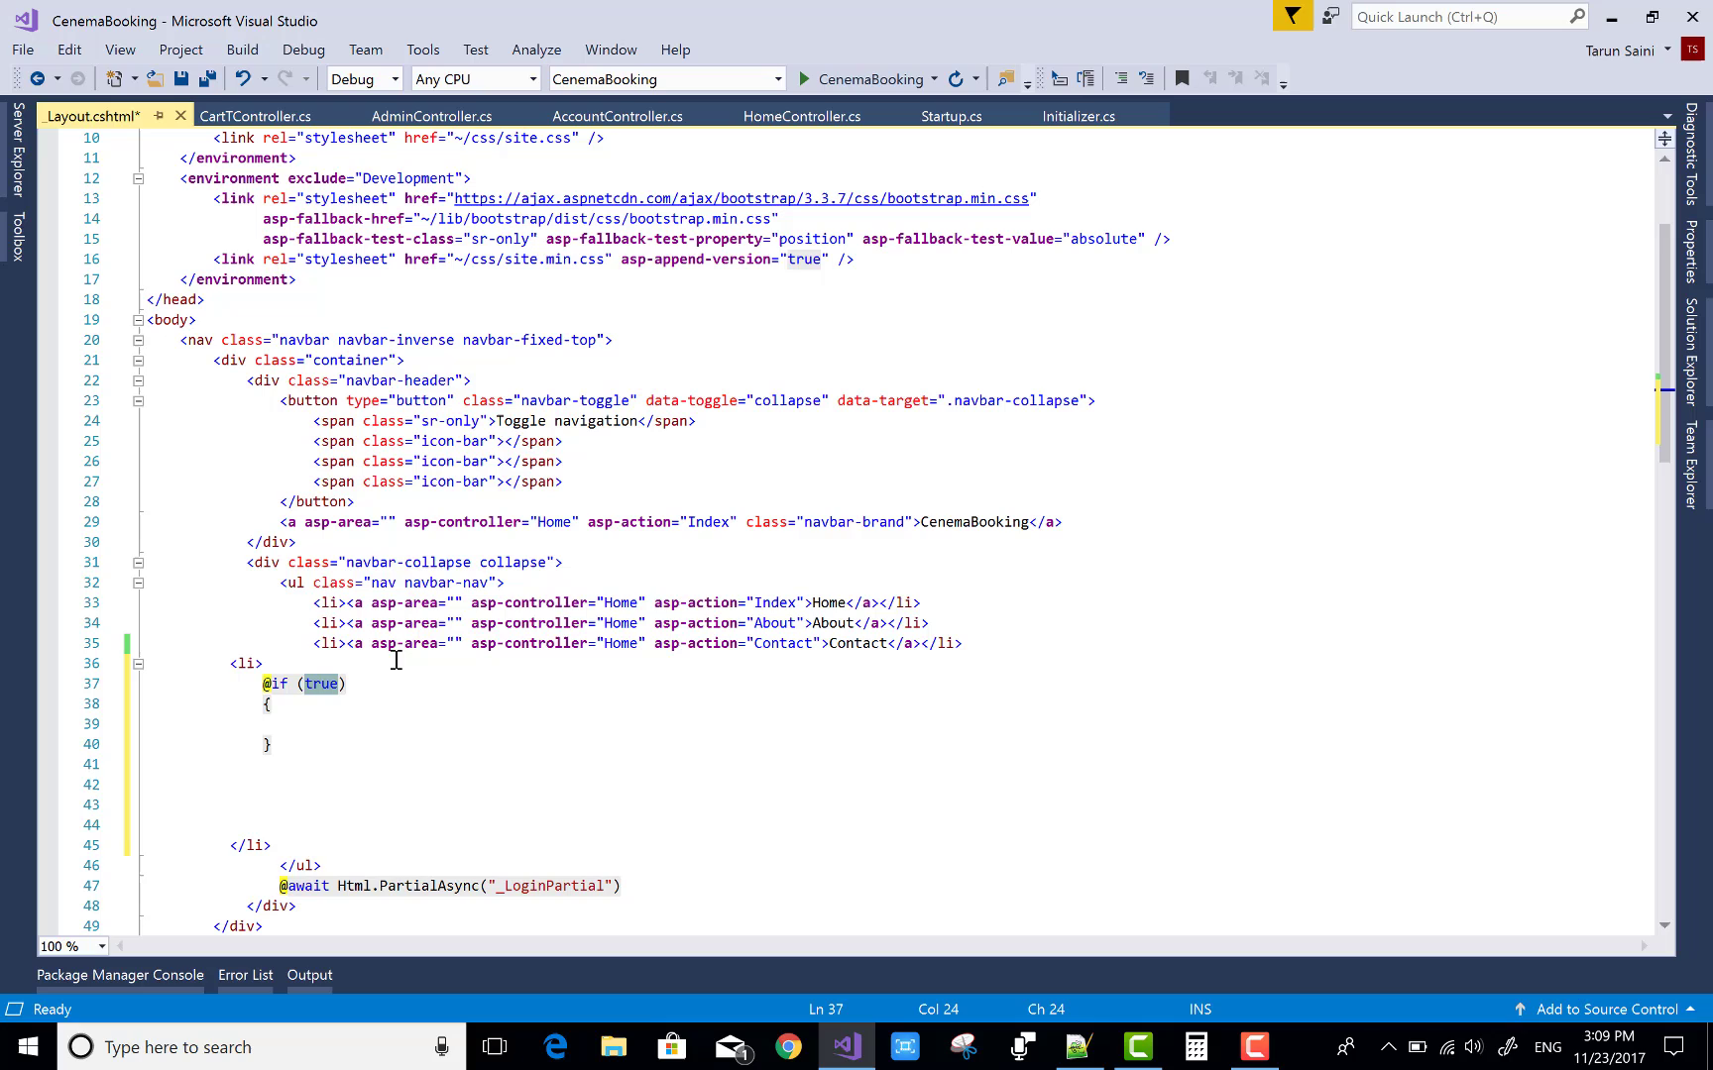
pyautogui.write('U')
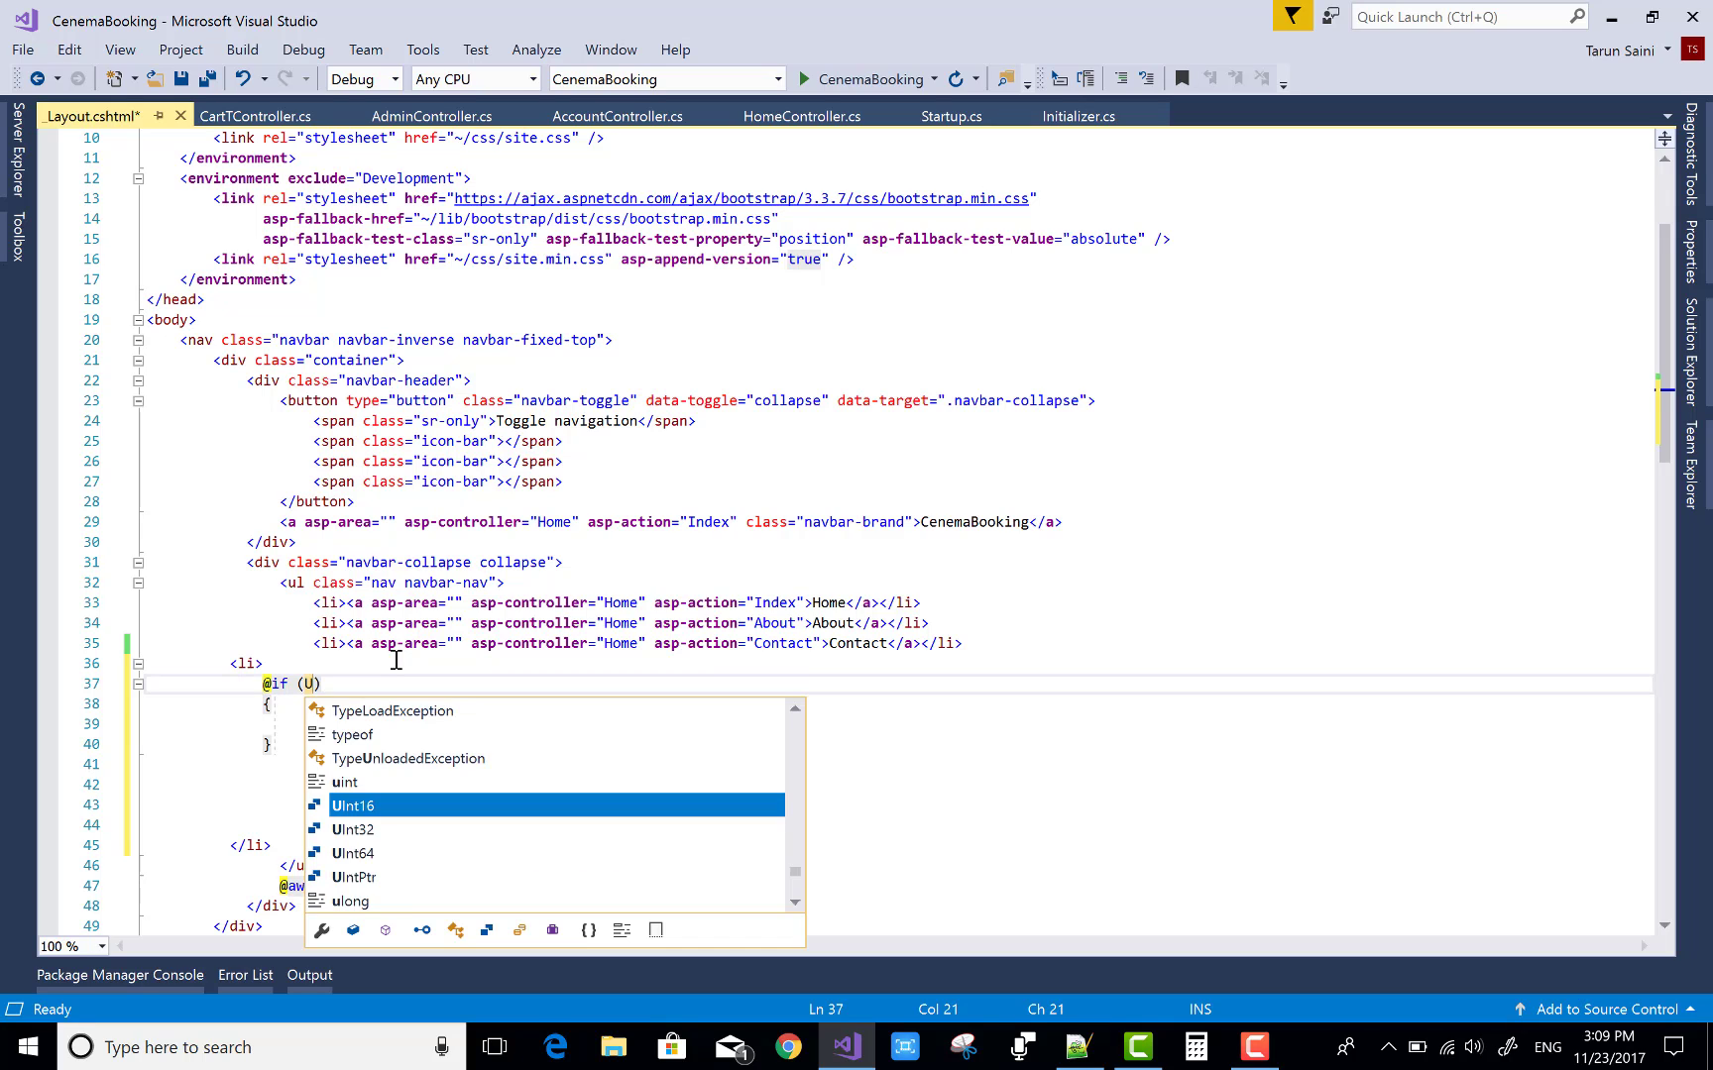
pyautogui.write('ser')
pyautogui.press('Escape')
pyautogui.write('.')
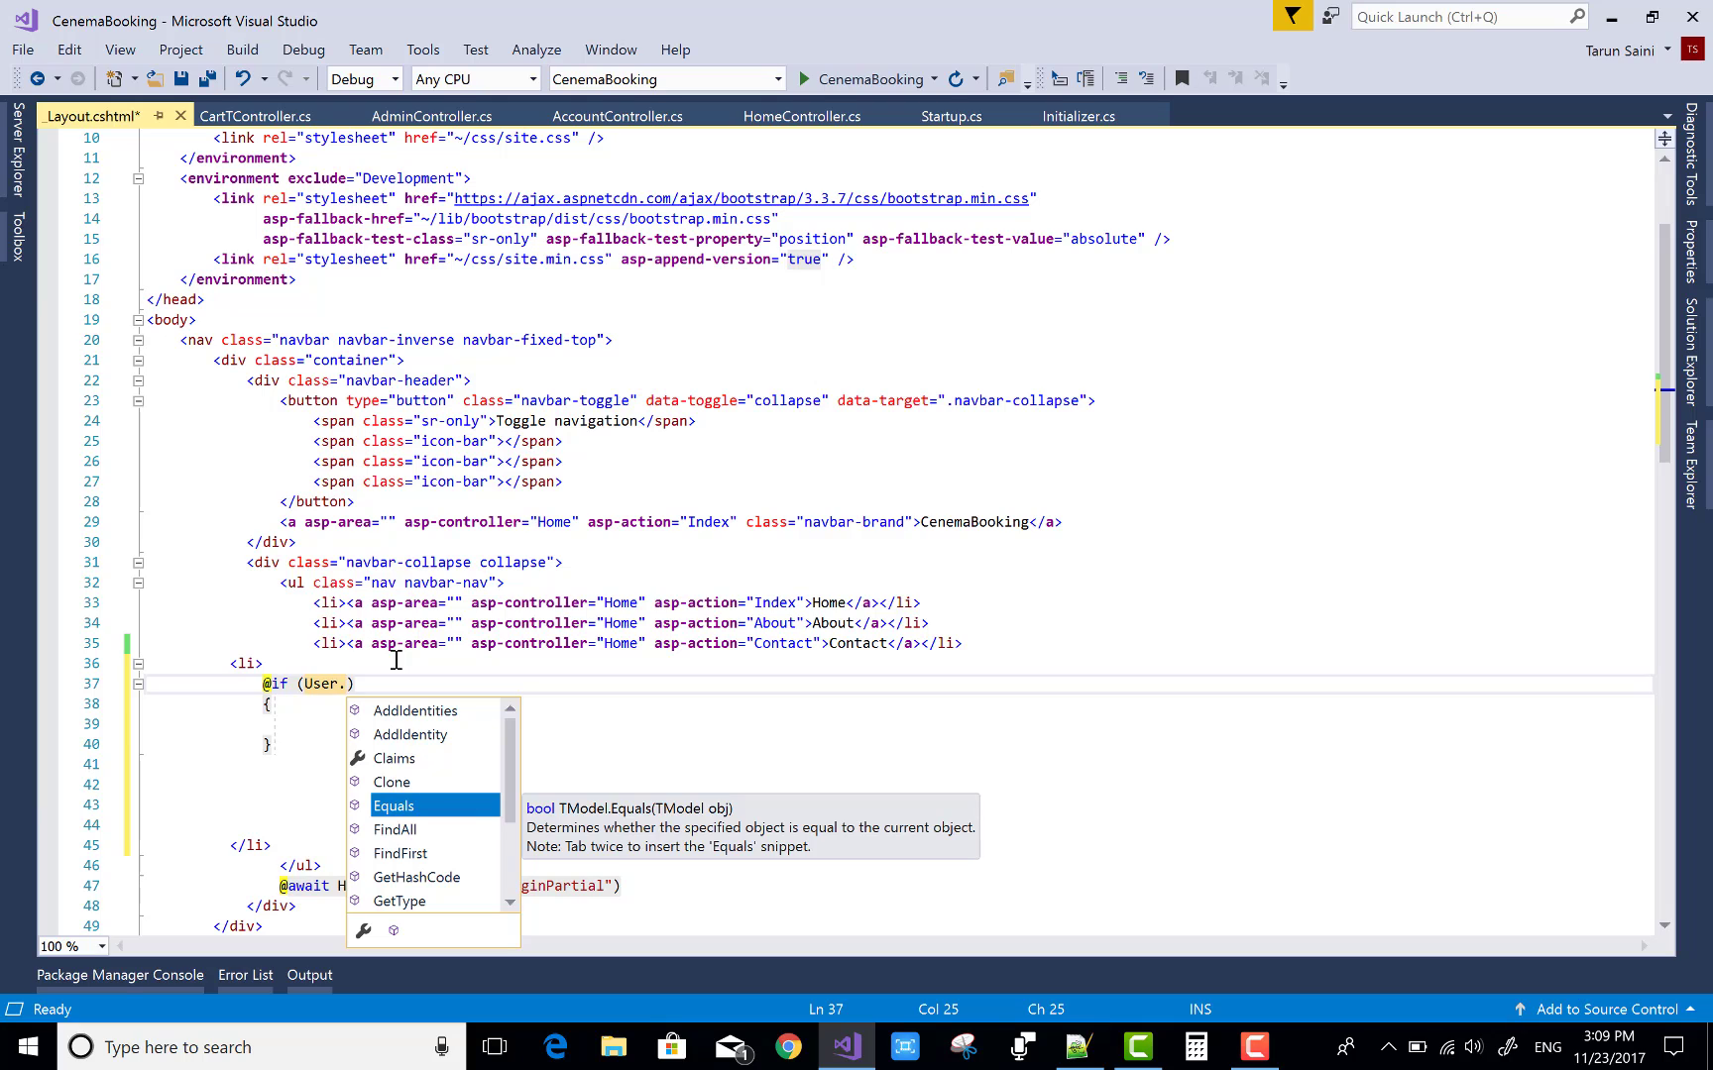
pyautogui.write('Ide')
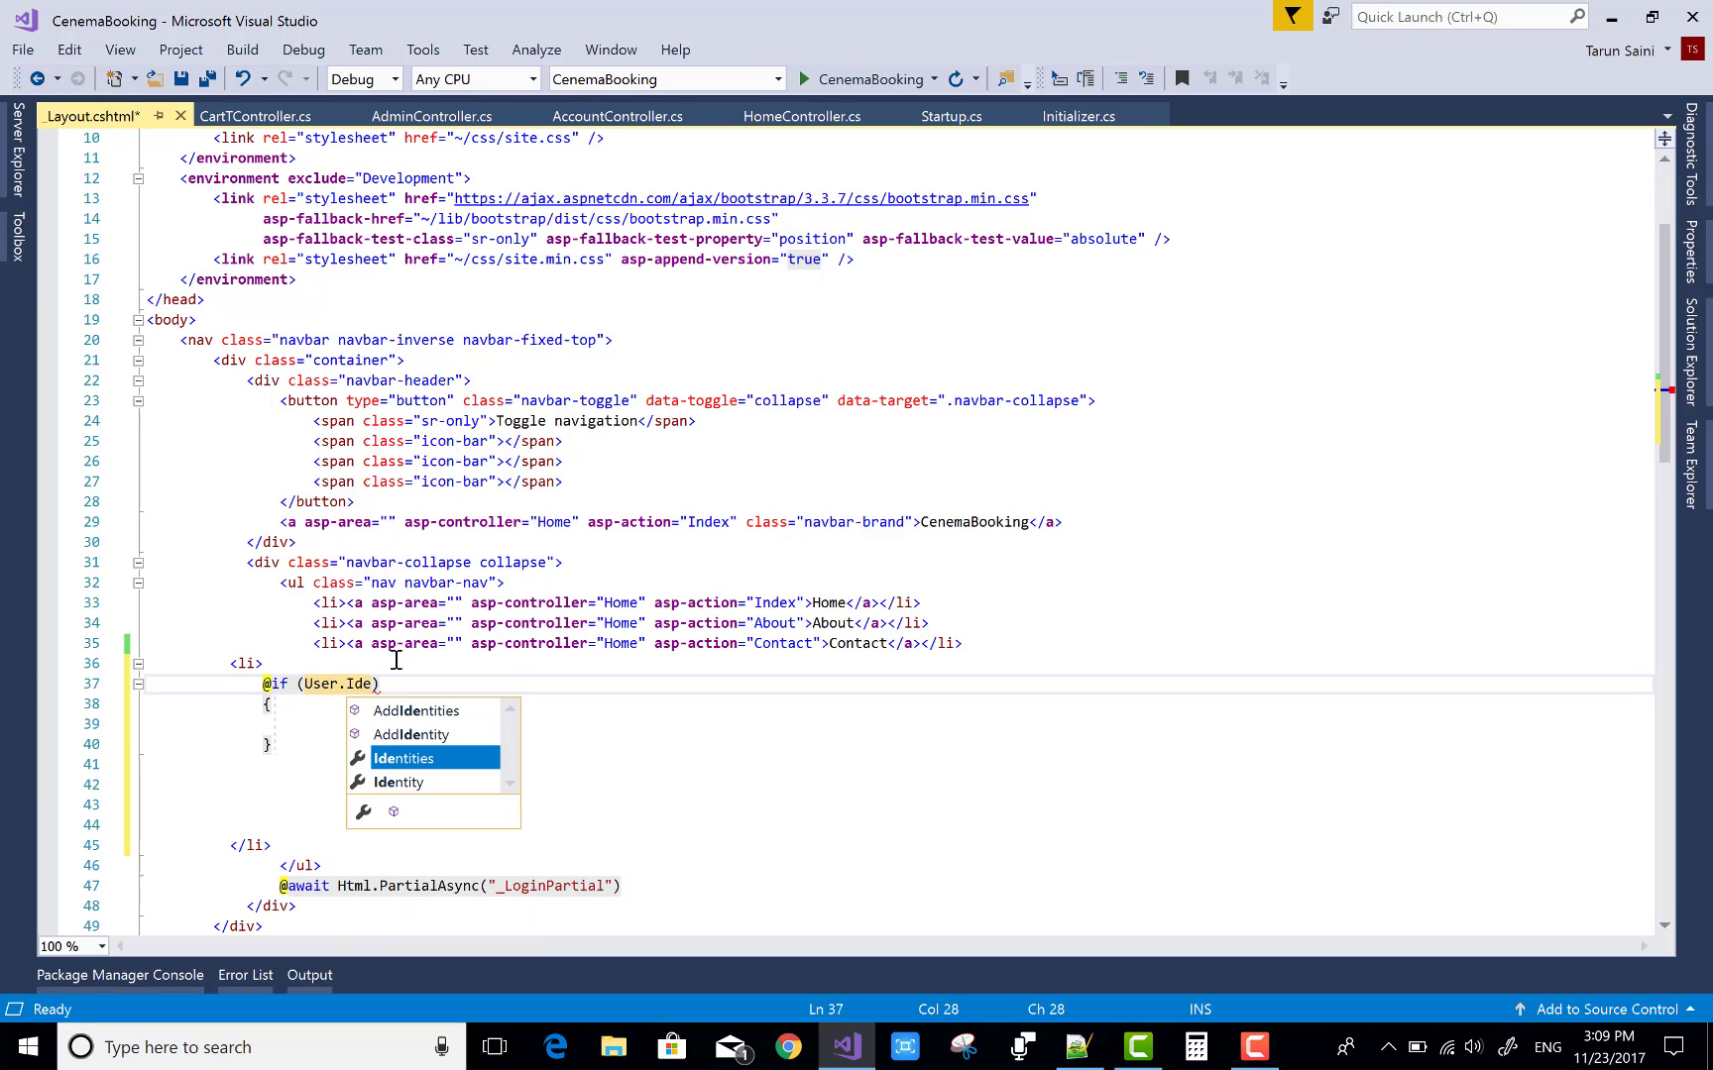
pyautogui.press('Down')
pyautogui.press('Tab')
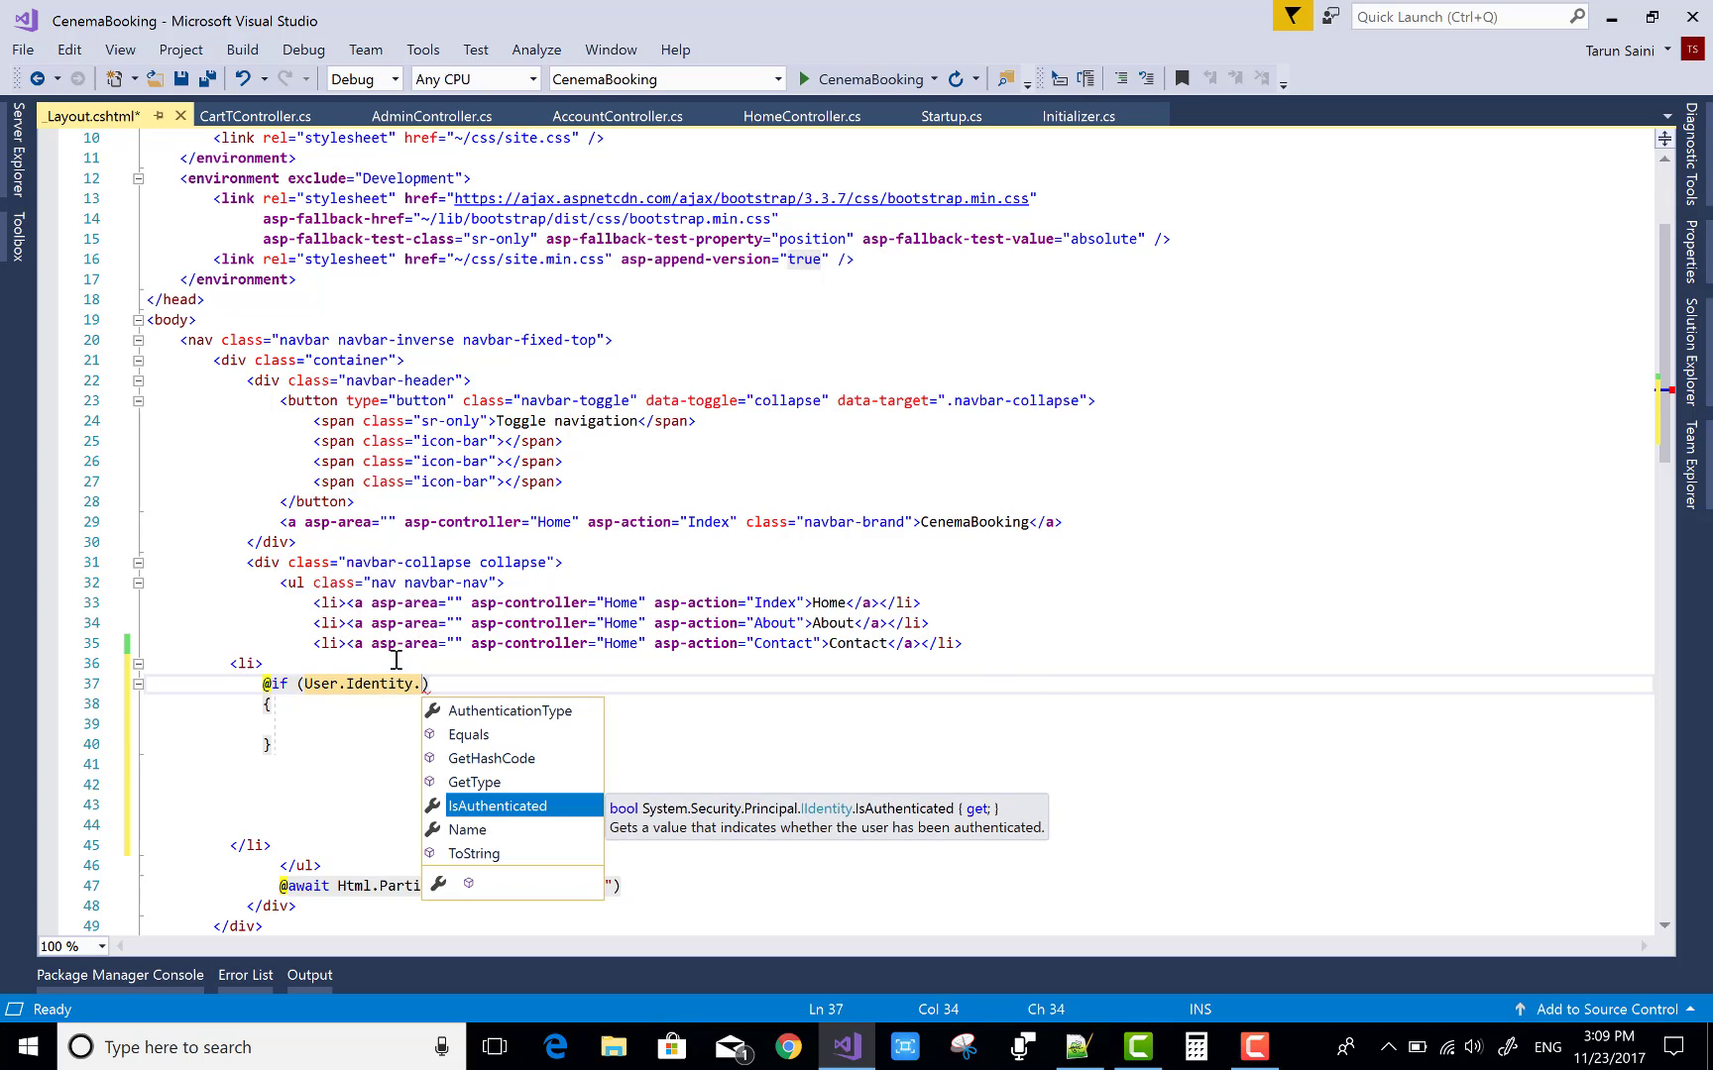
pyautogui.press('Tab')
pyautogui.press('Down')
# - Nest an empty if (User.IsInRole("Admin")) { } block inside the authenticated check
pyautogui.press('Return')
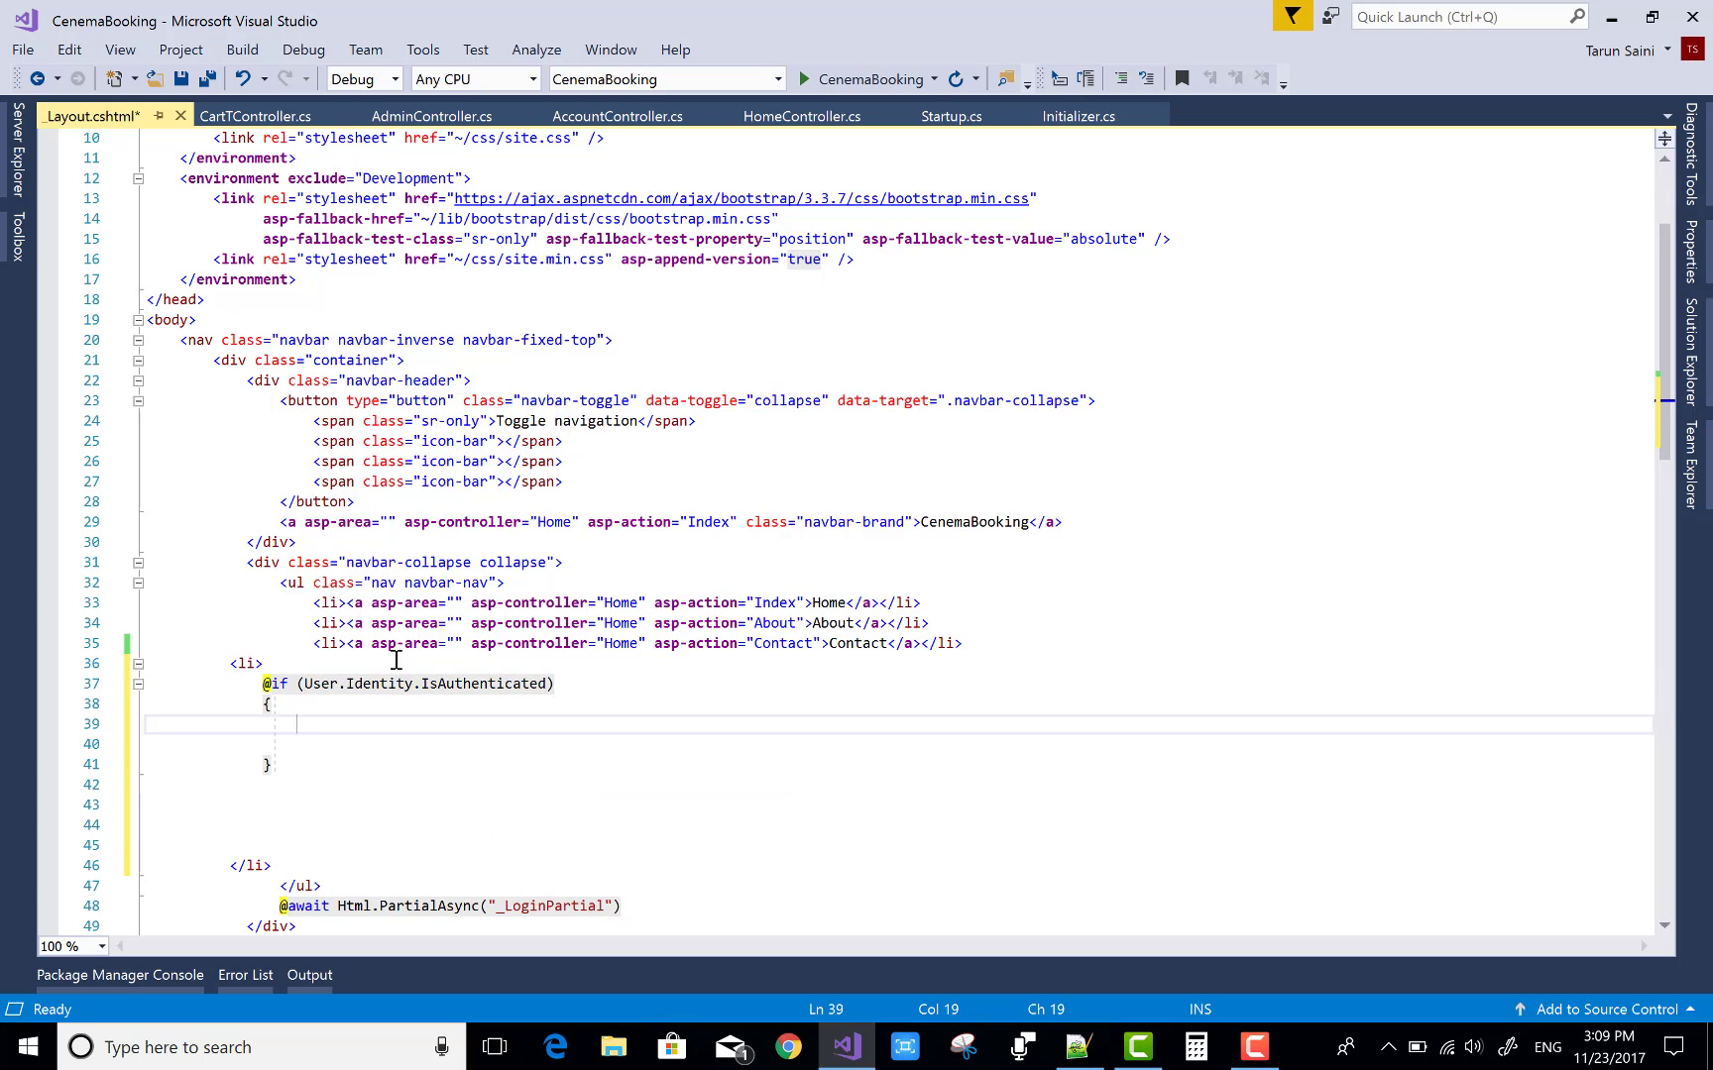
pyautogui.write('if')
pyautogui.press('Tab')
pyautogui.press('Tab')
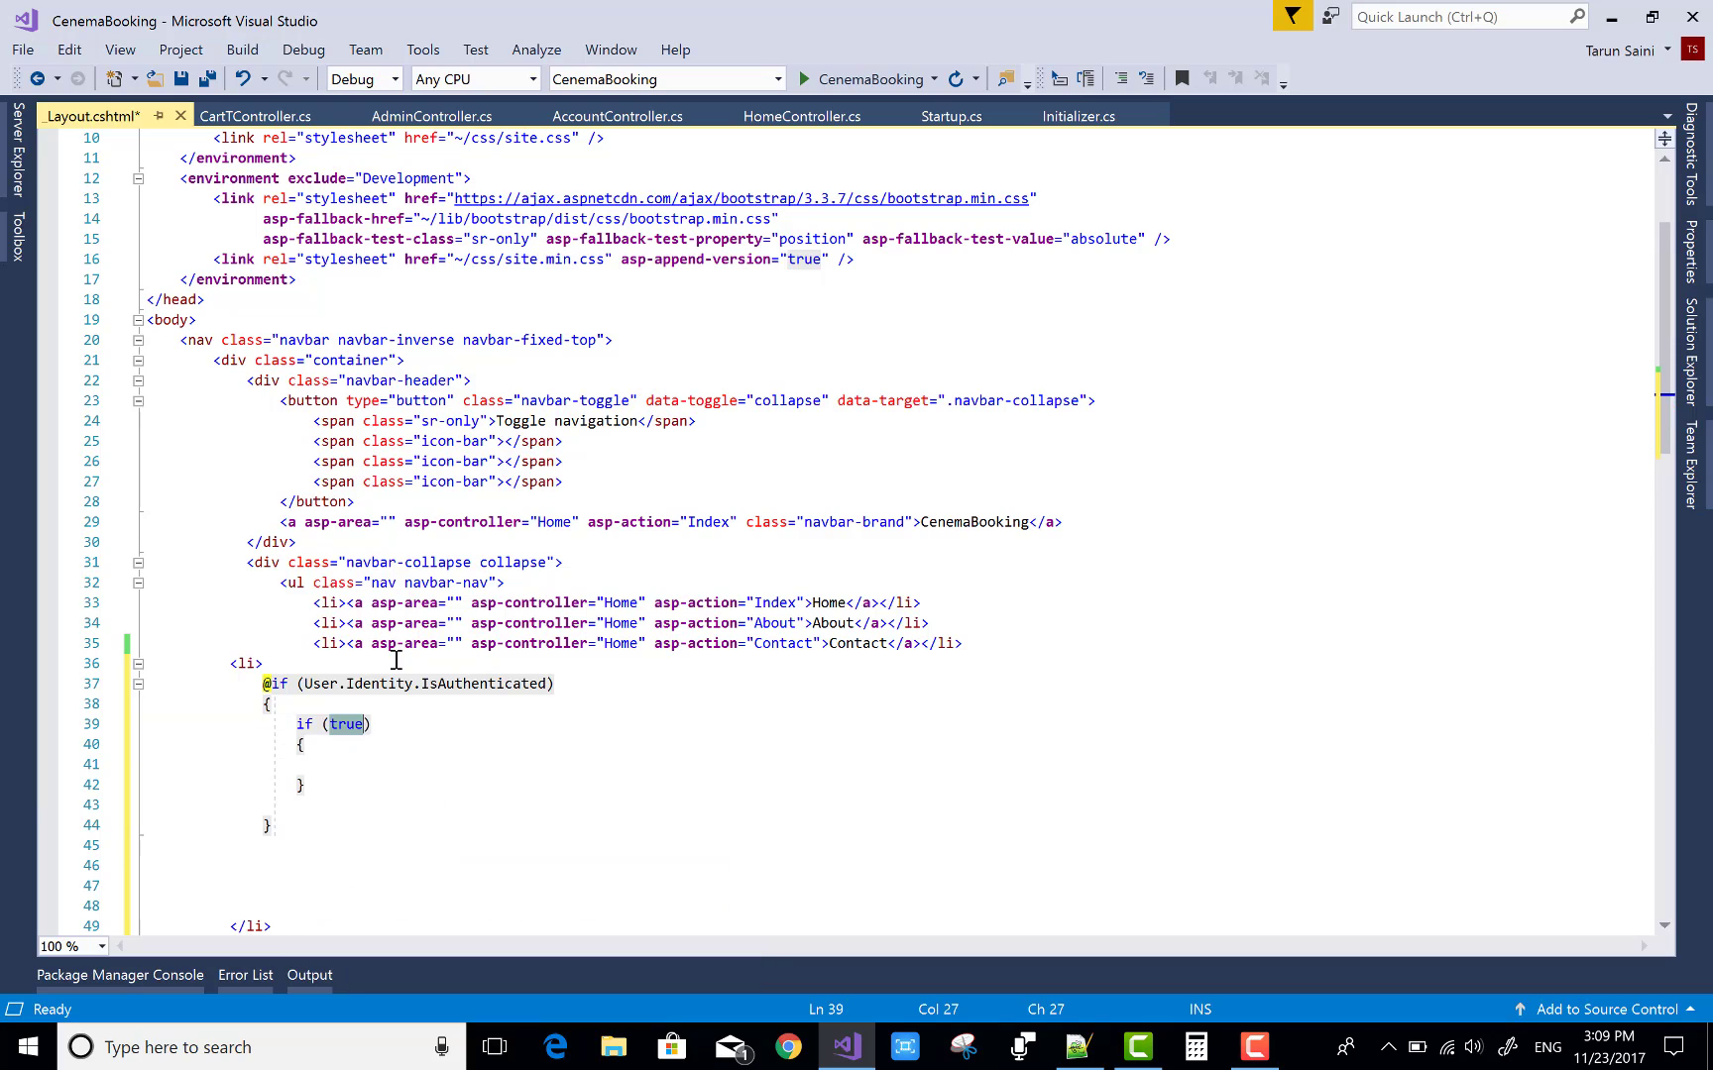
pyautogui.write('User')
pyautogui.press('Escape')
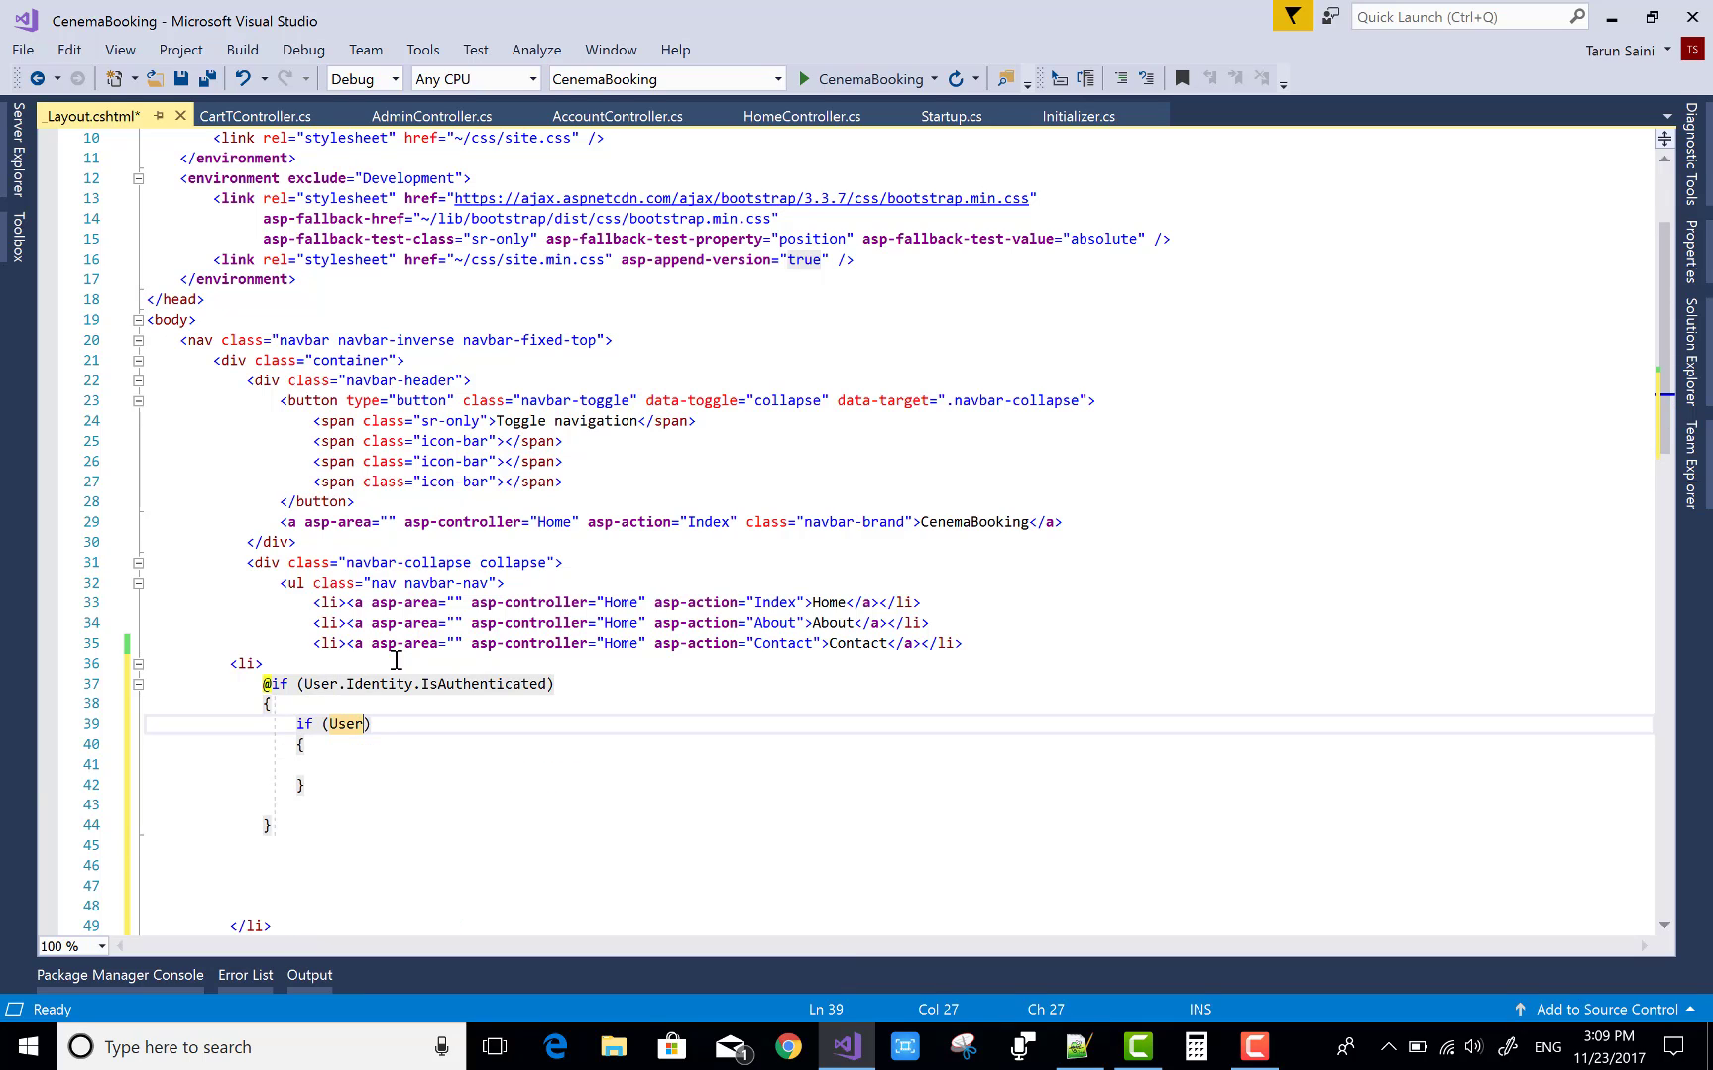
pyautogui.write('.')
pyautogui.hotkey('ctrl', 'space')
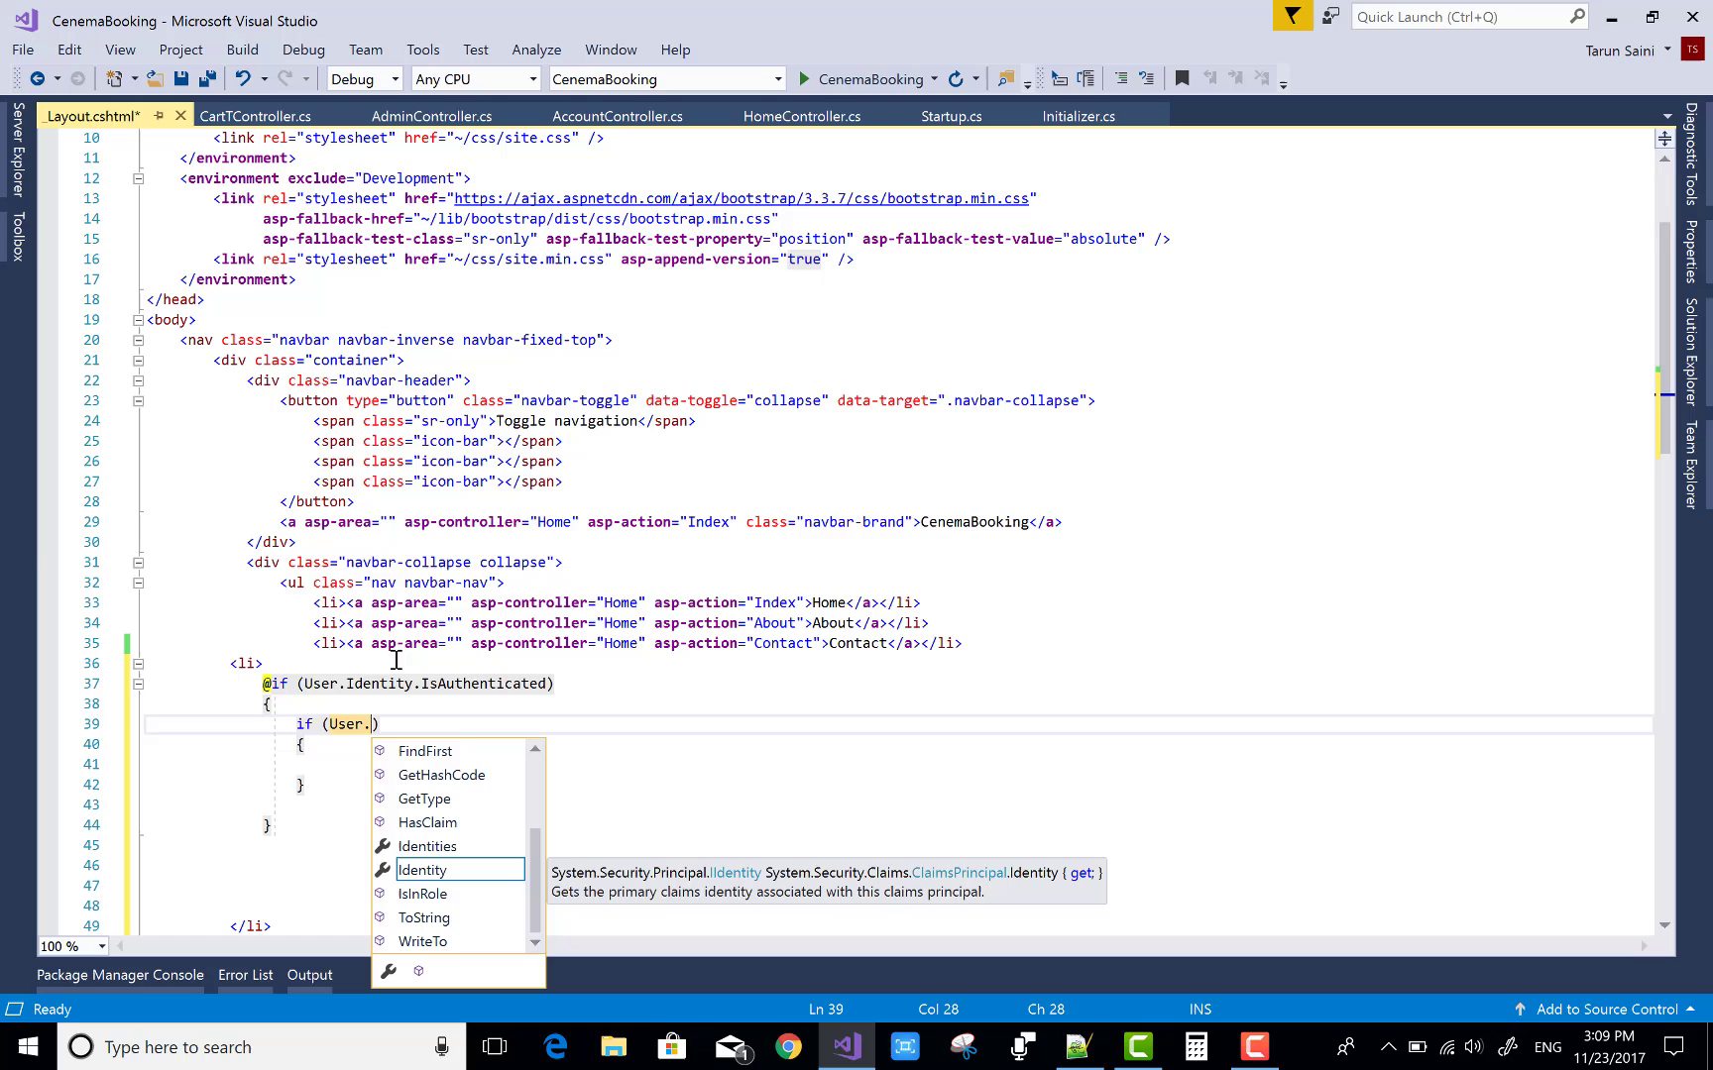
pyautogui.write('I')
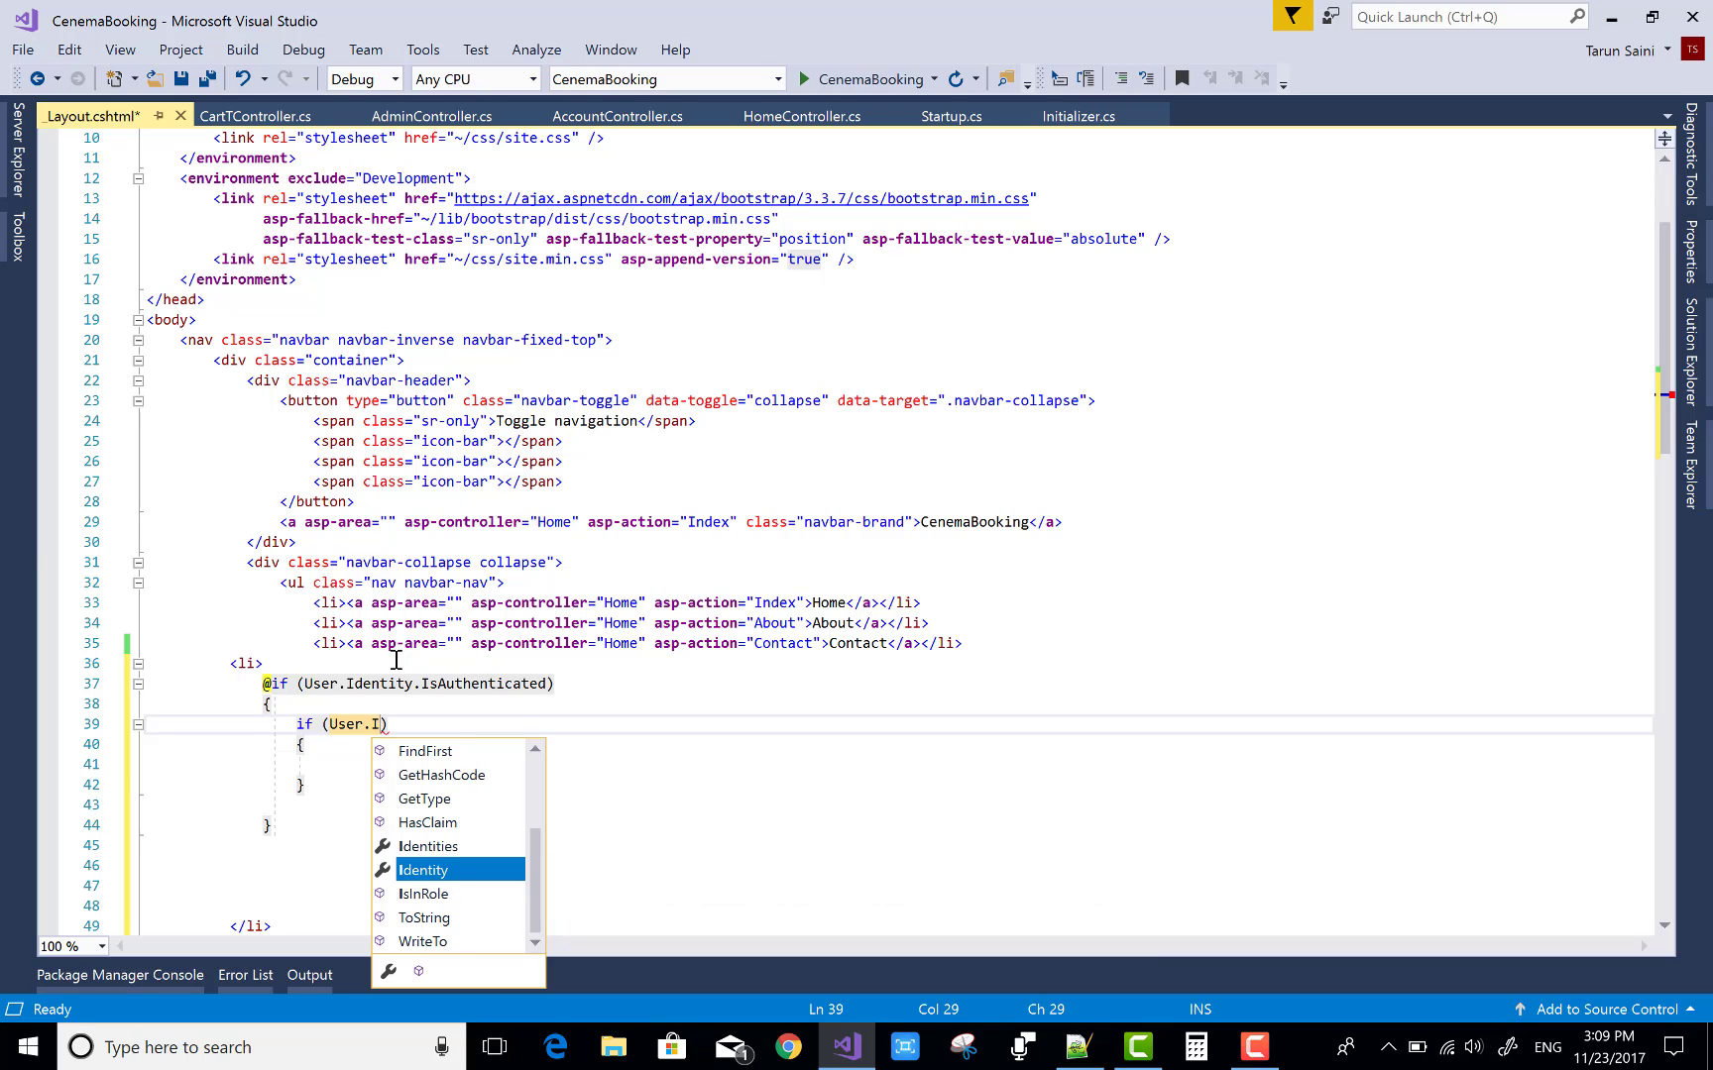
pyautogui.write('s')
pyautogui.press('Tab')
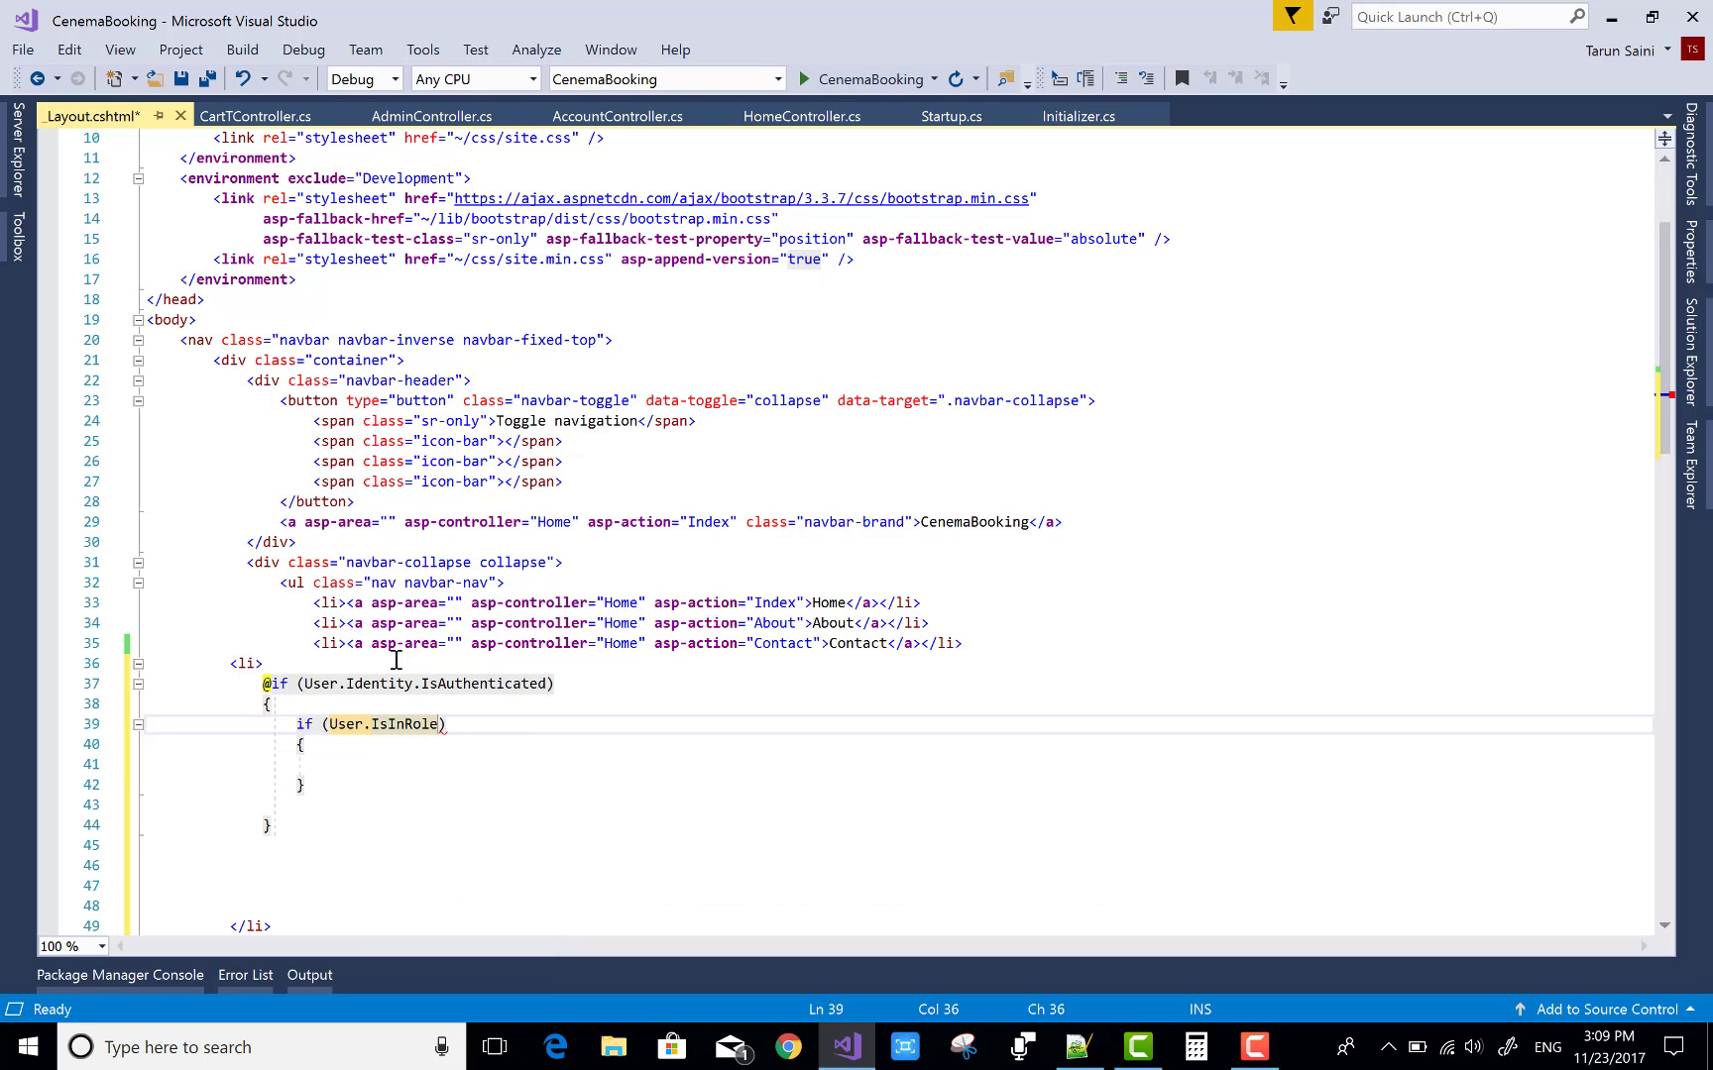
pyautogui.write('(')
pyautogui.write('"')
pyautogui.write('Admin"')
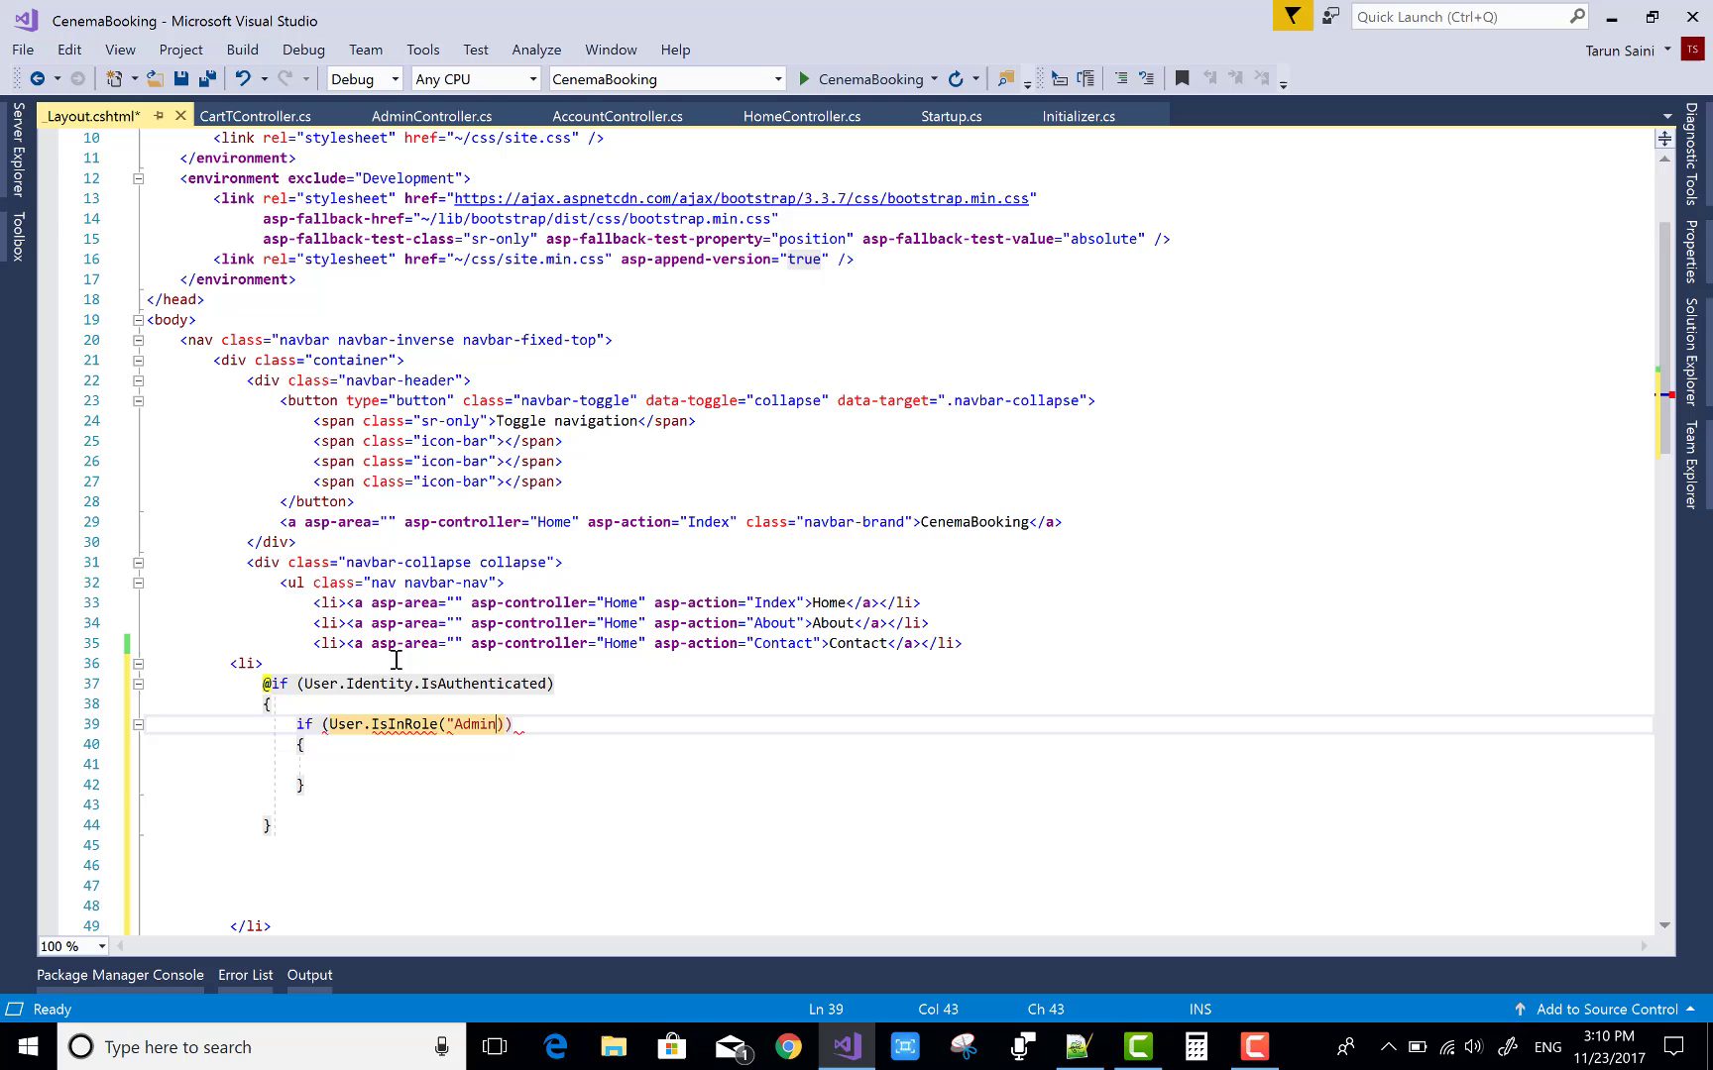
pyautogui.click(332, 774)
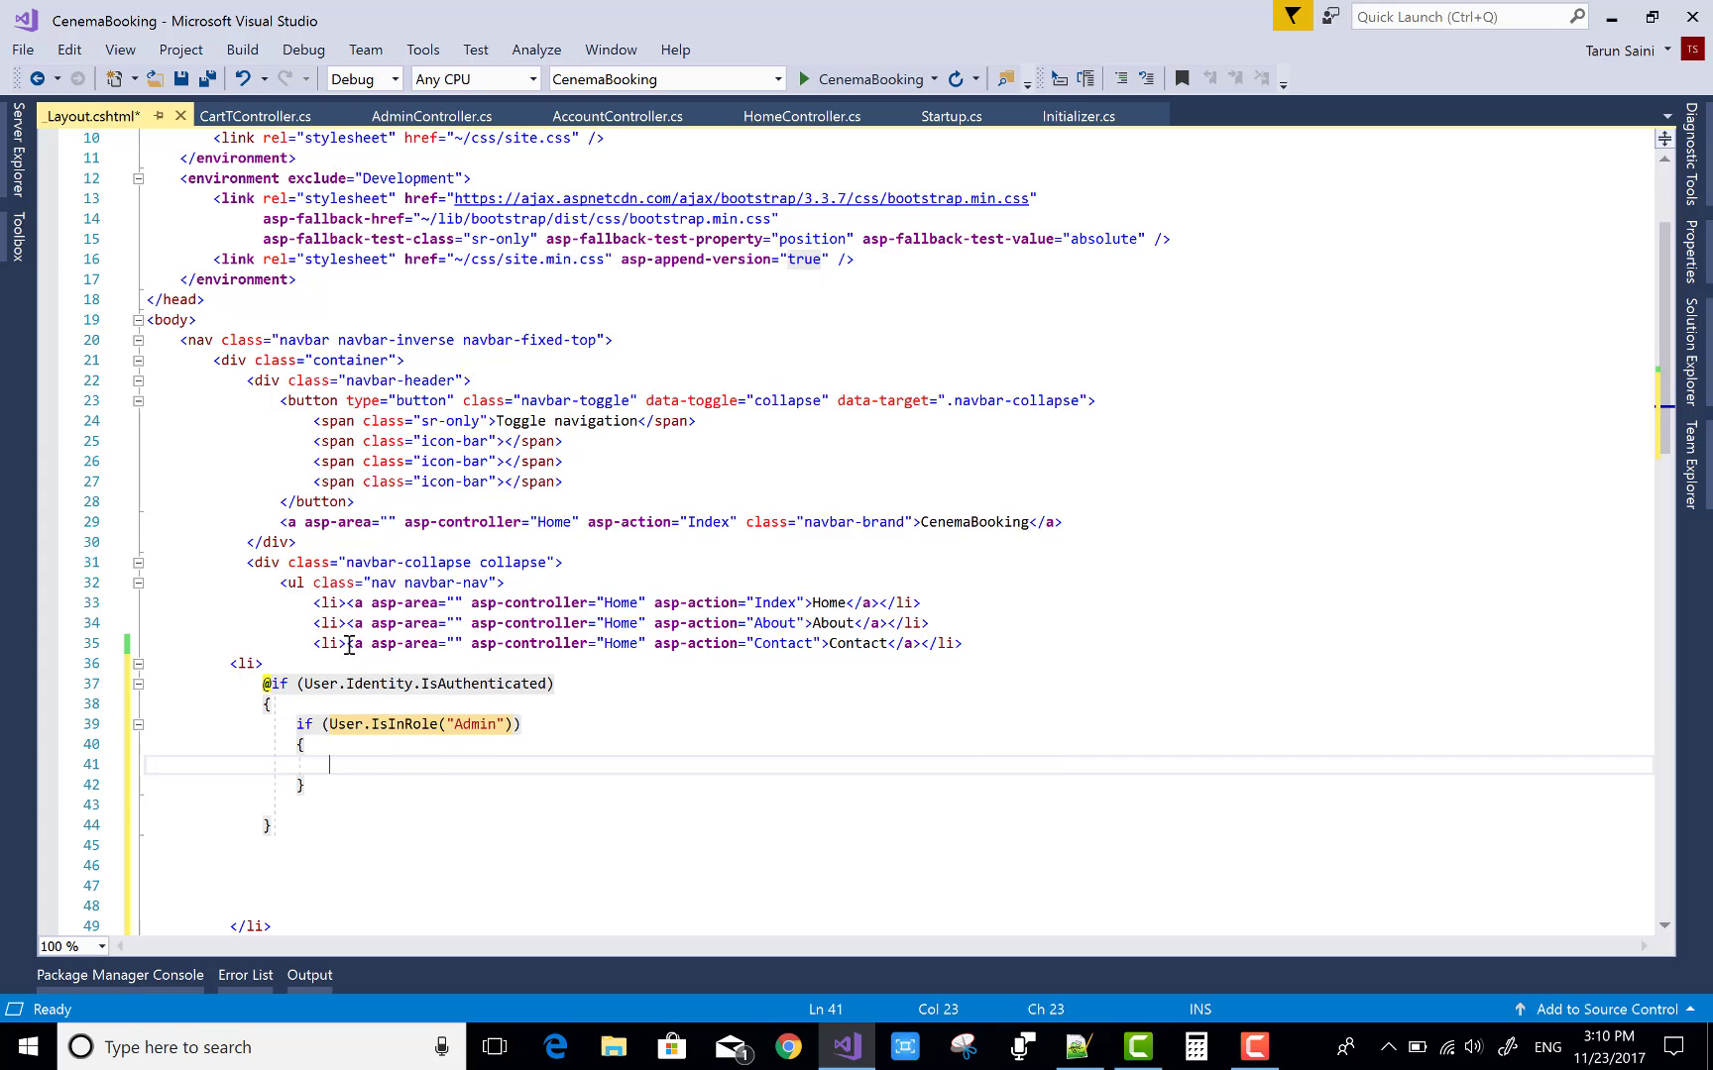
# - Paste a copy of the Contact link into the Admin block and change its controller to Admin
pyautogui.moveTo(347, 642); pyautogui.dragTo(920, 644)
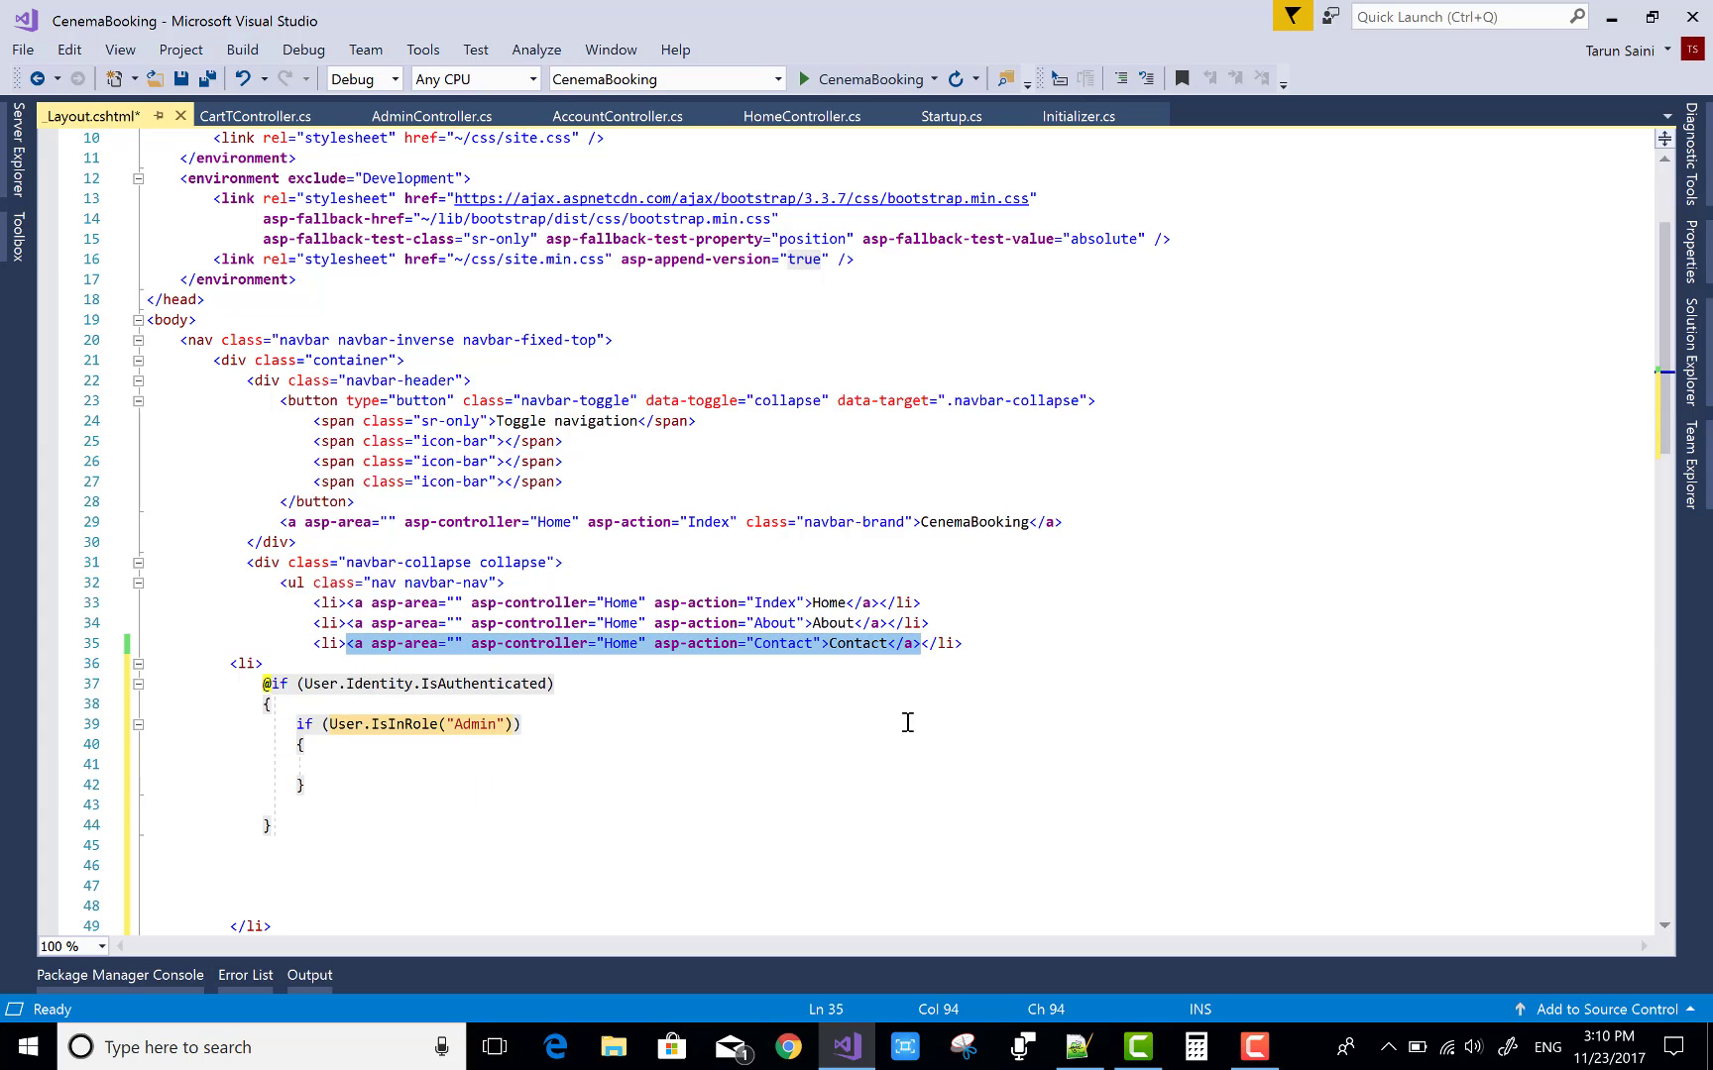
pyautogui.click(322, 765)
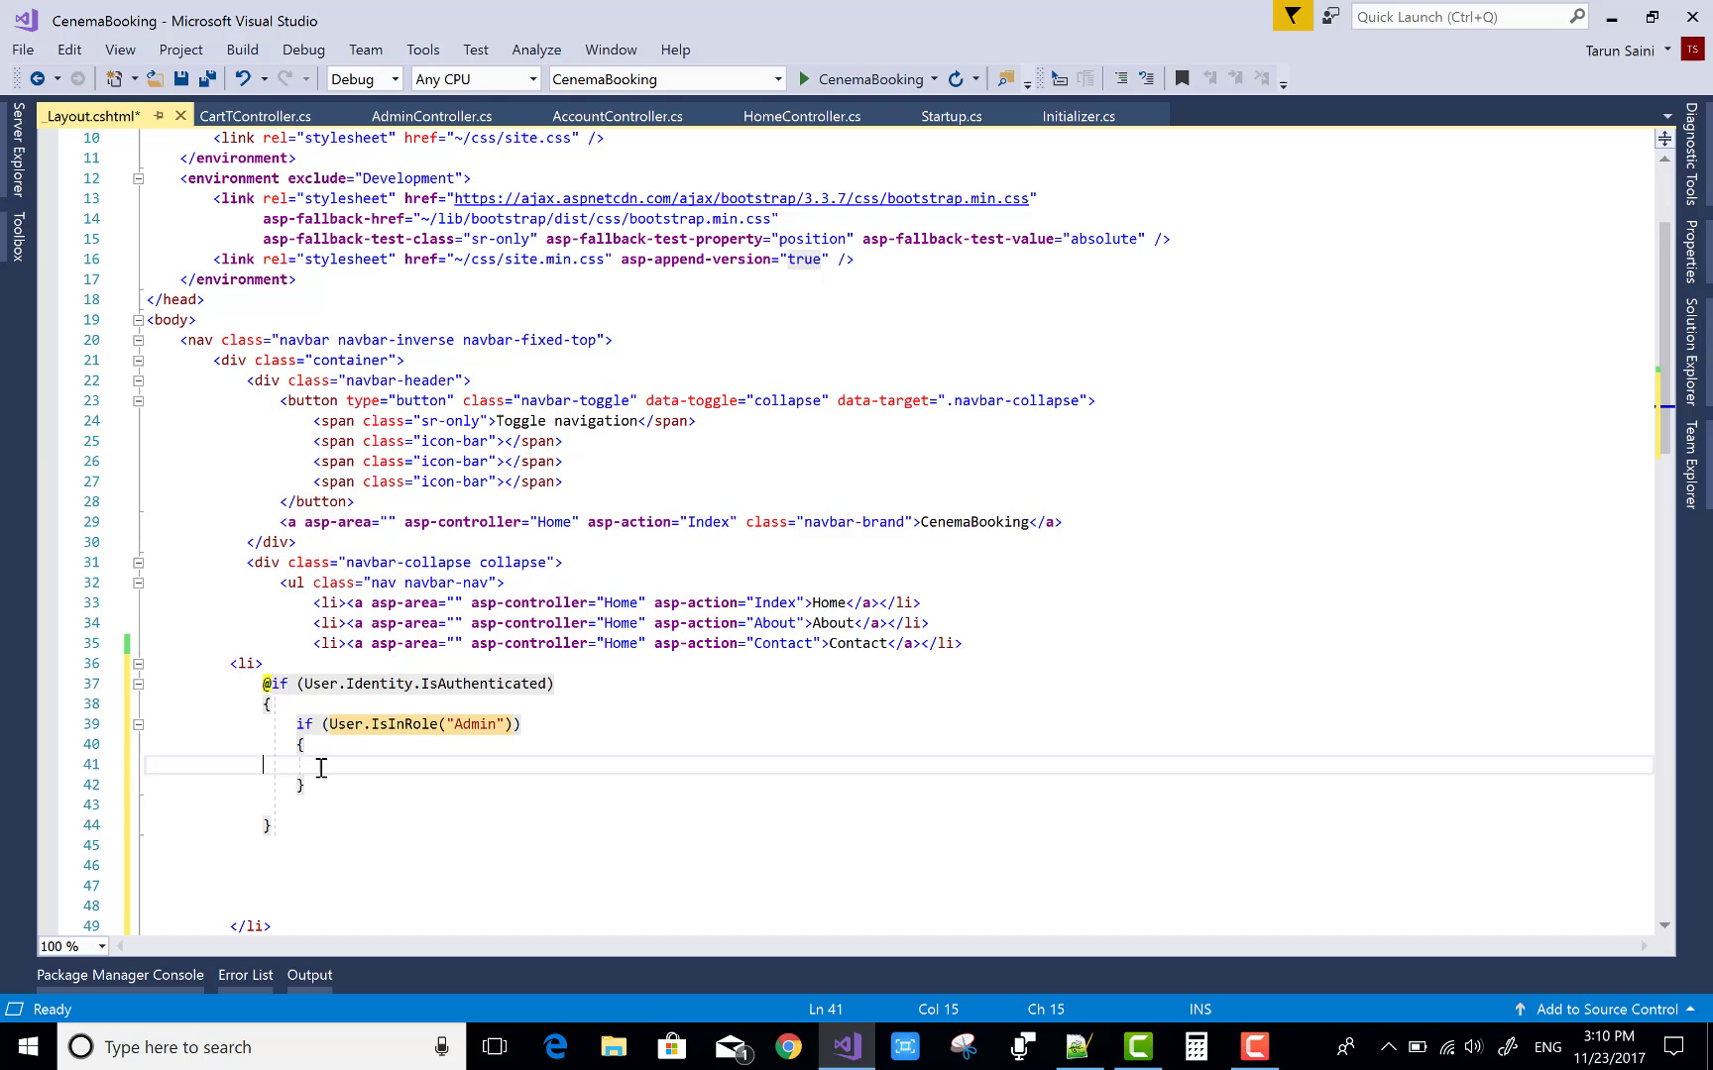
pyautogui.write('<a asp-area="" asp-controller="Home" asp-action="Contact">Contact</a>')
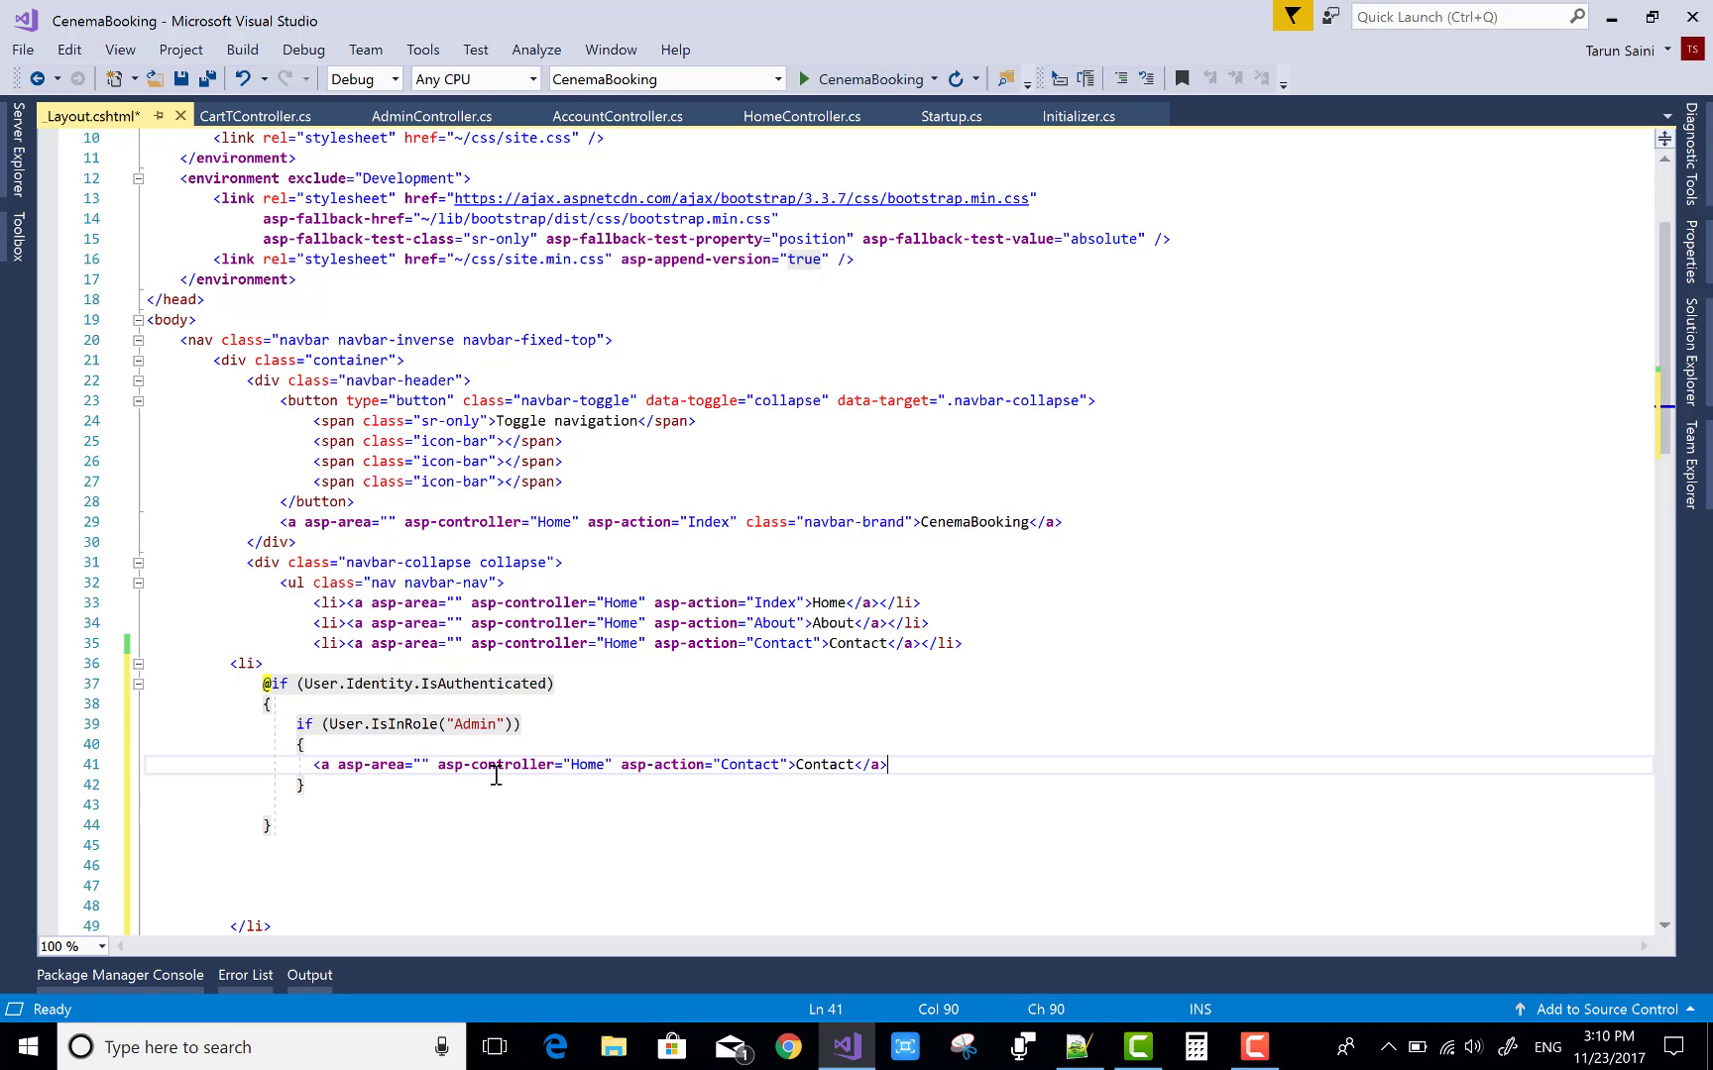
pyautogui.click(605, 765)
pyautogui.press('BackSpace')
pyautogui.press('BackSpace')
pyautogui.press('BackSpace')
pyautogui.press('BackSpace')
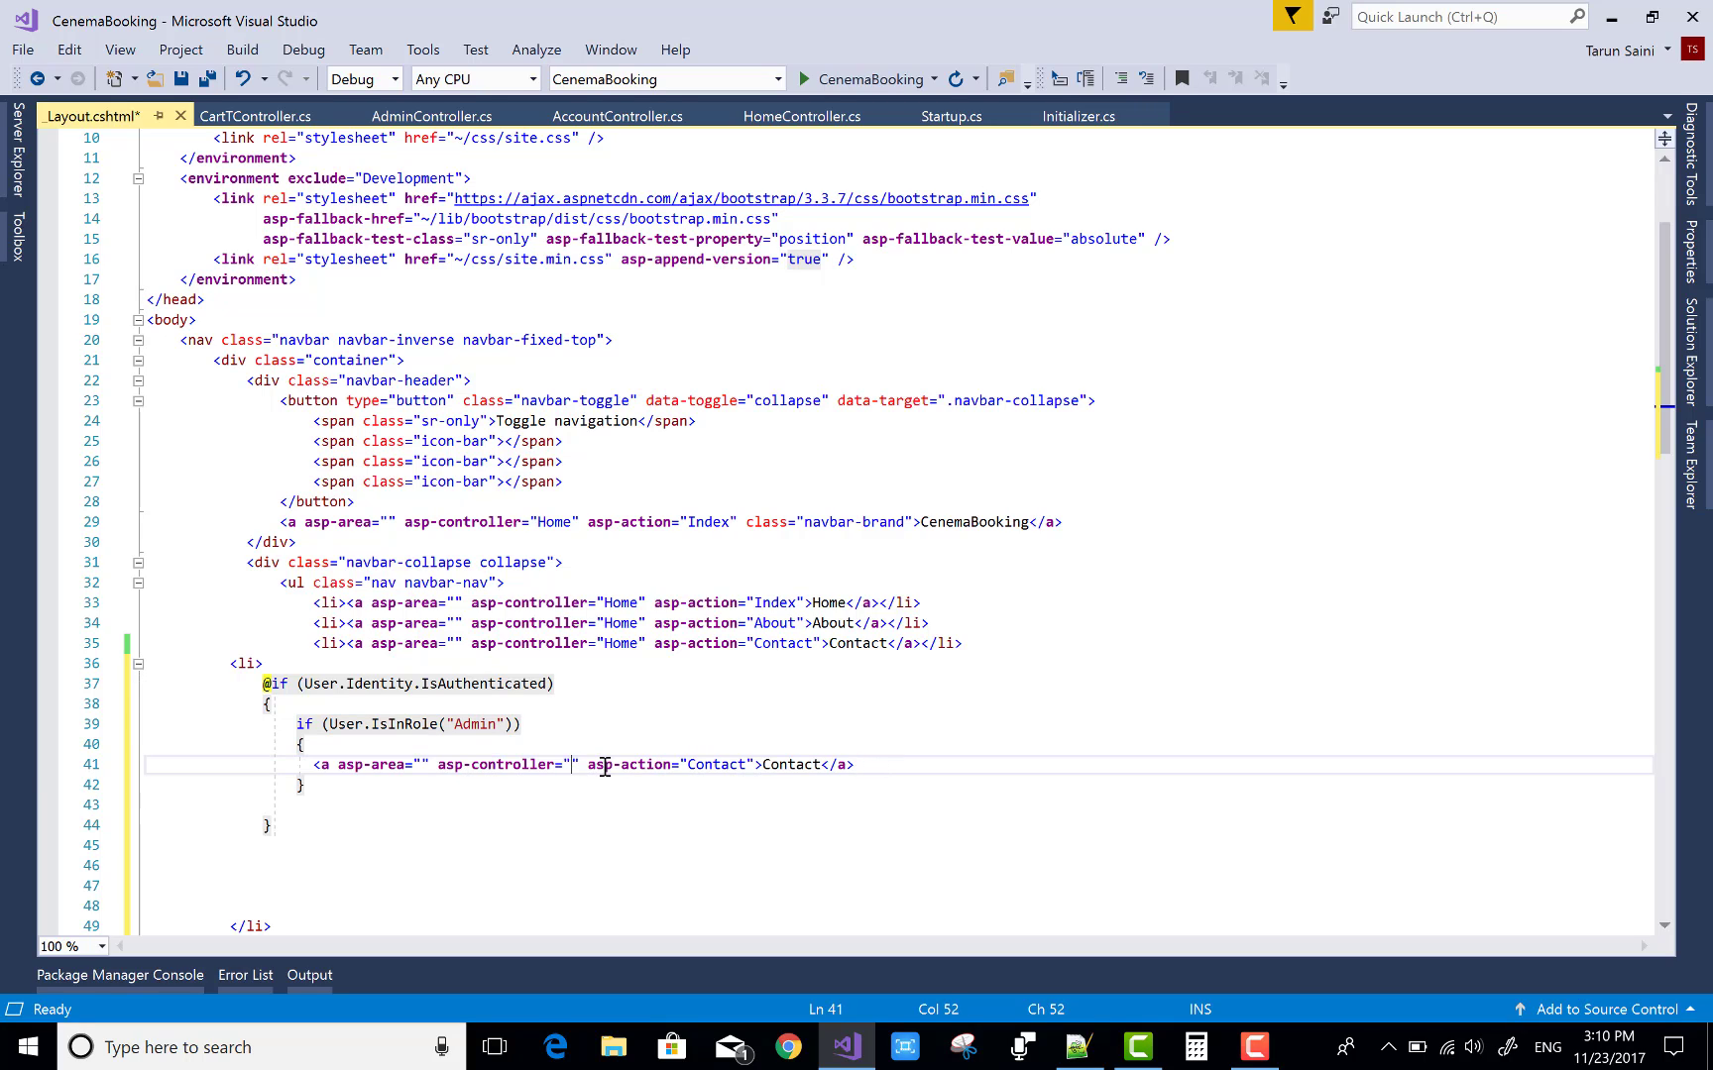
pyautogui.write('Admin')
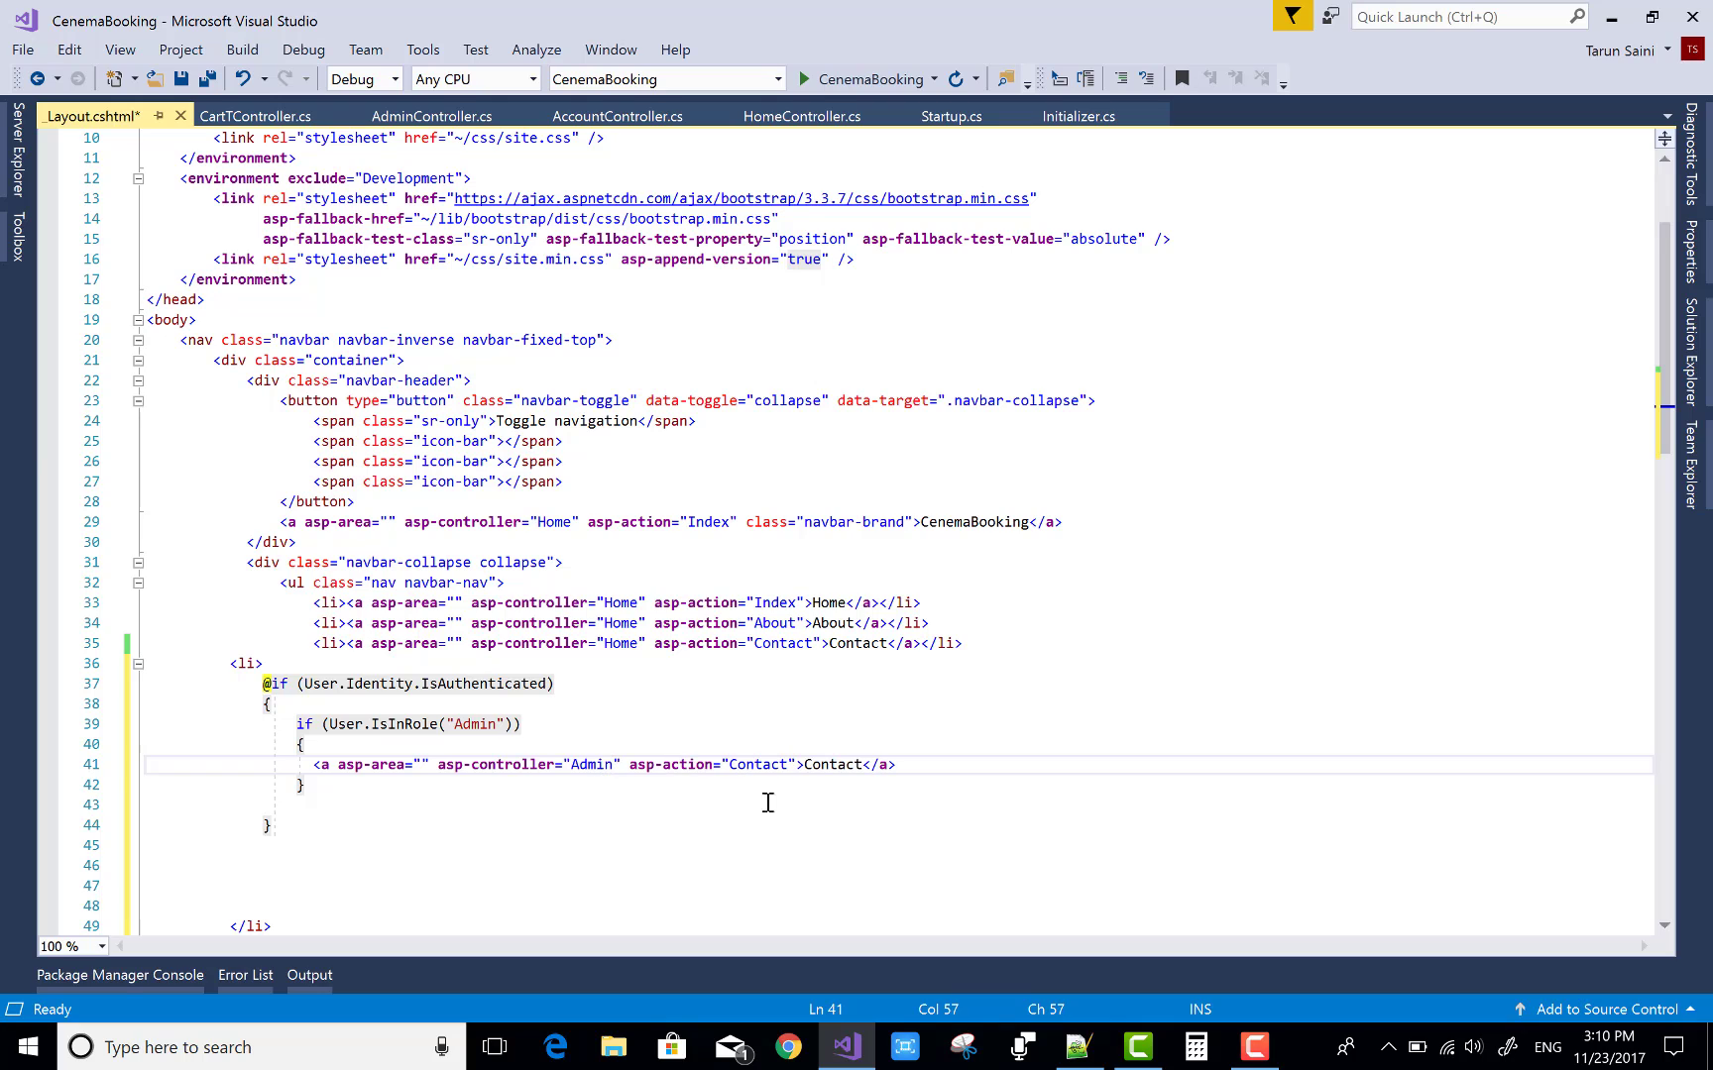
# - Point the link at the Index action, label it 'Add New Movie', and save the layout
pyautogui.click(787, 766)
pyautogui.press('BackSpace')
pyautogui.press('BackSpace')
pyautogui.press('BackSpace')
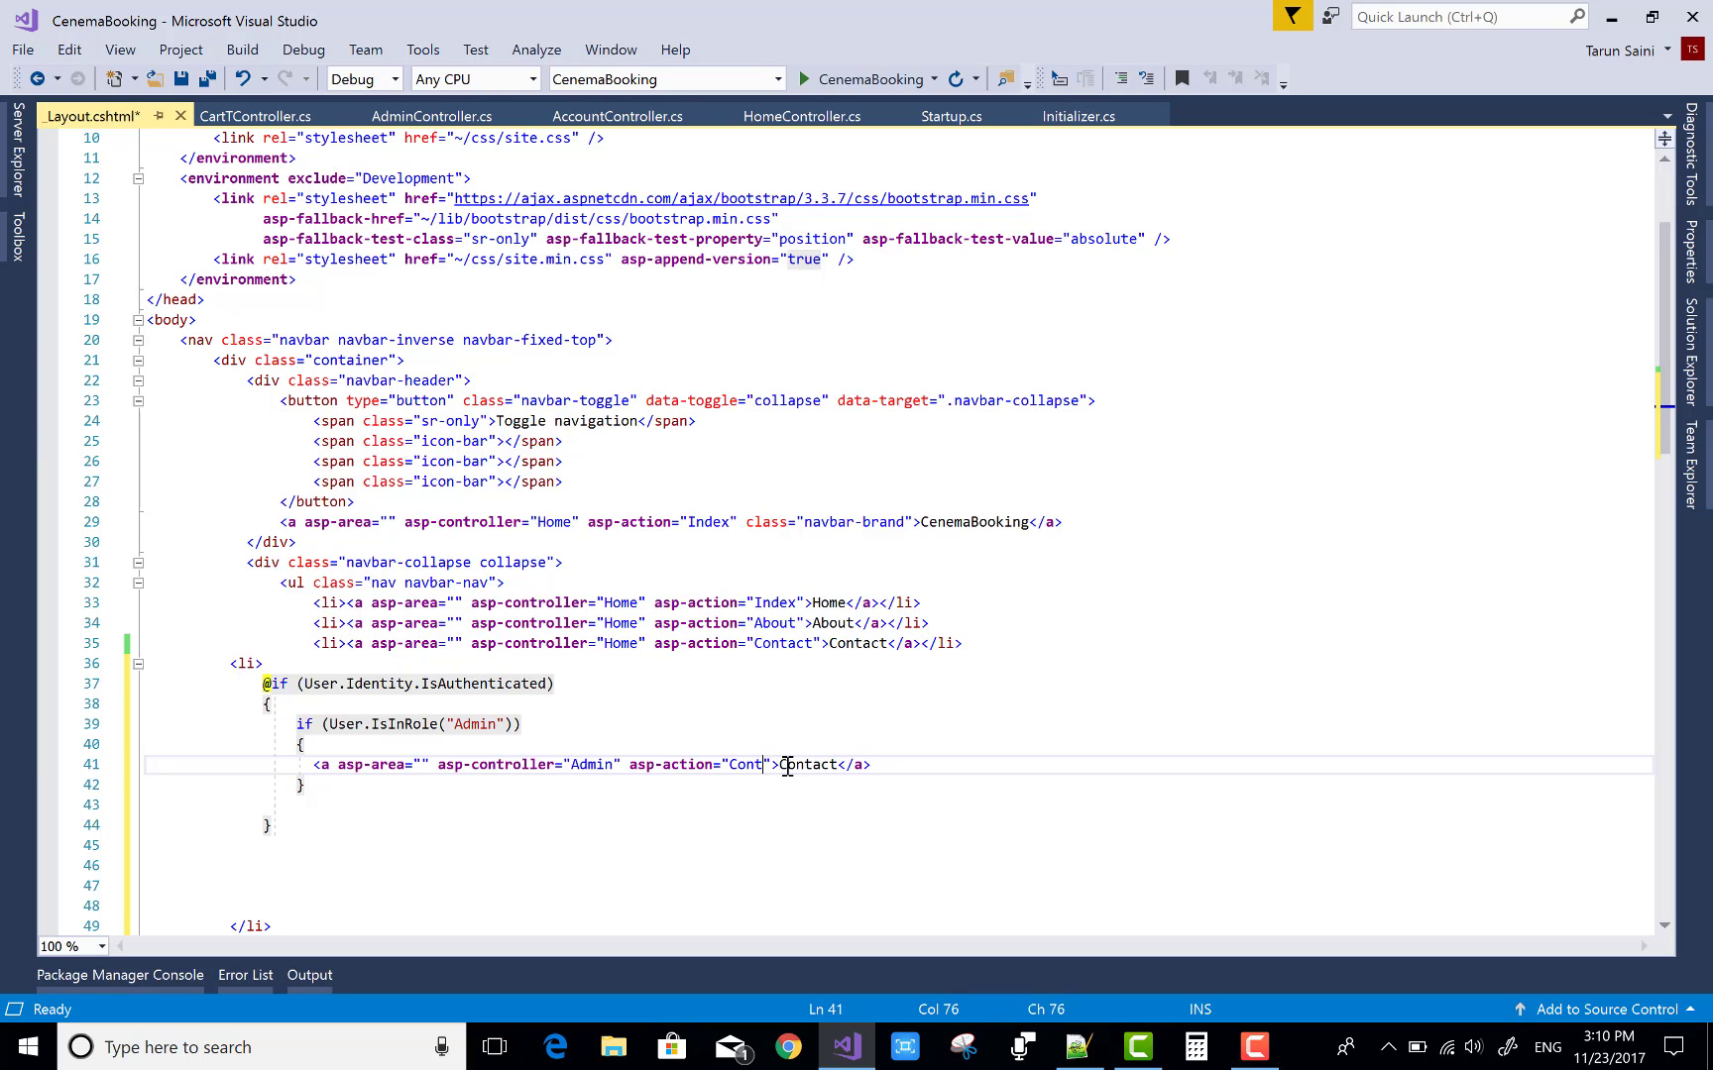
pyautogui.press('BackSpace')
pyautogui.press('BackSpace')
pyautogui.press('BackSpace')
pyautogui.press('BackSpace')
pyautogui.write('Ind')
pyautogui.write('ex')
pyautogui.click(848, 766)
pyautogui.press('BackSpace')
pyautogui.press('BackSpace')
pyautogui.press('BackSpace')
pyautogui.press('BackSpace')
pyautogui.press('BackSpace')
pyautogui.write('Add ')
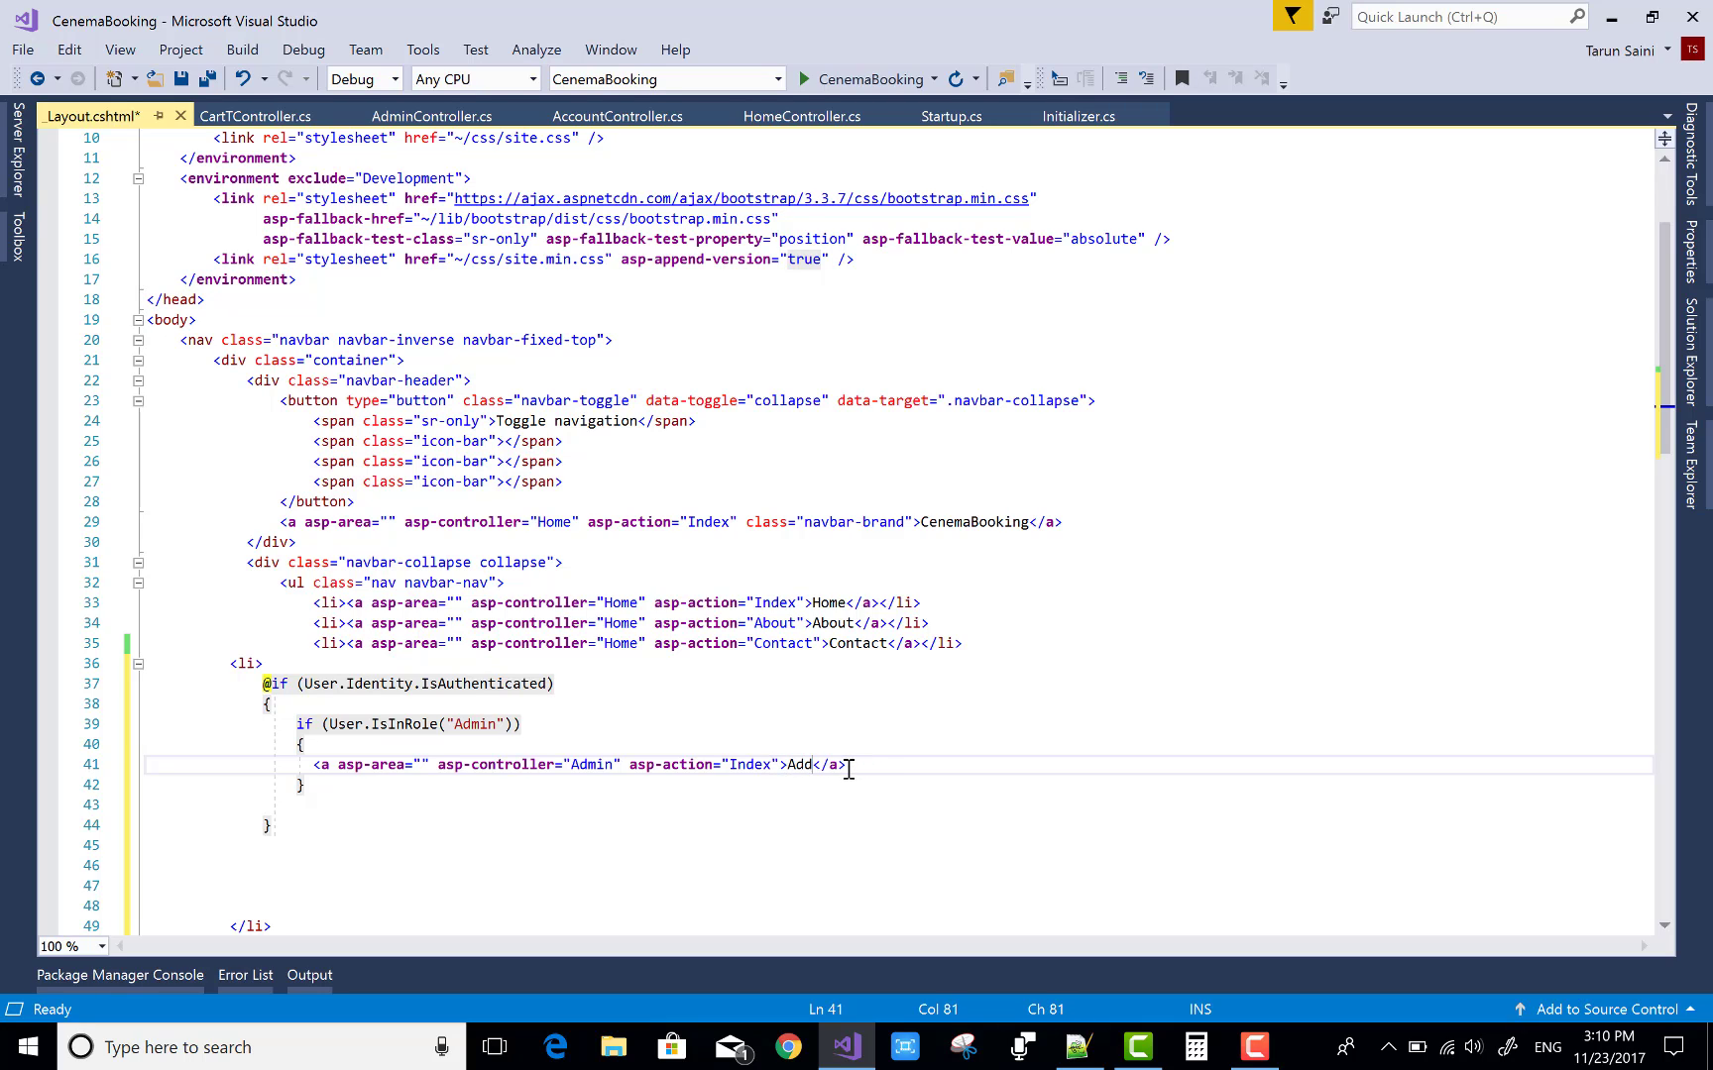
pyautogui.write('New Mo')
pyautogui.write('vie')
pyautogui.click(894, 704)
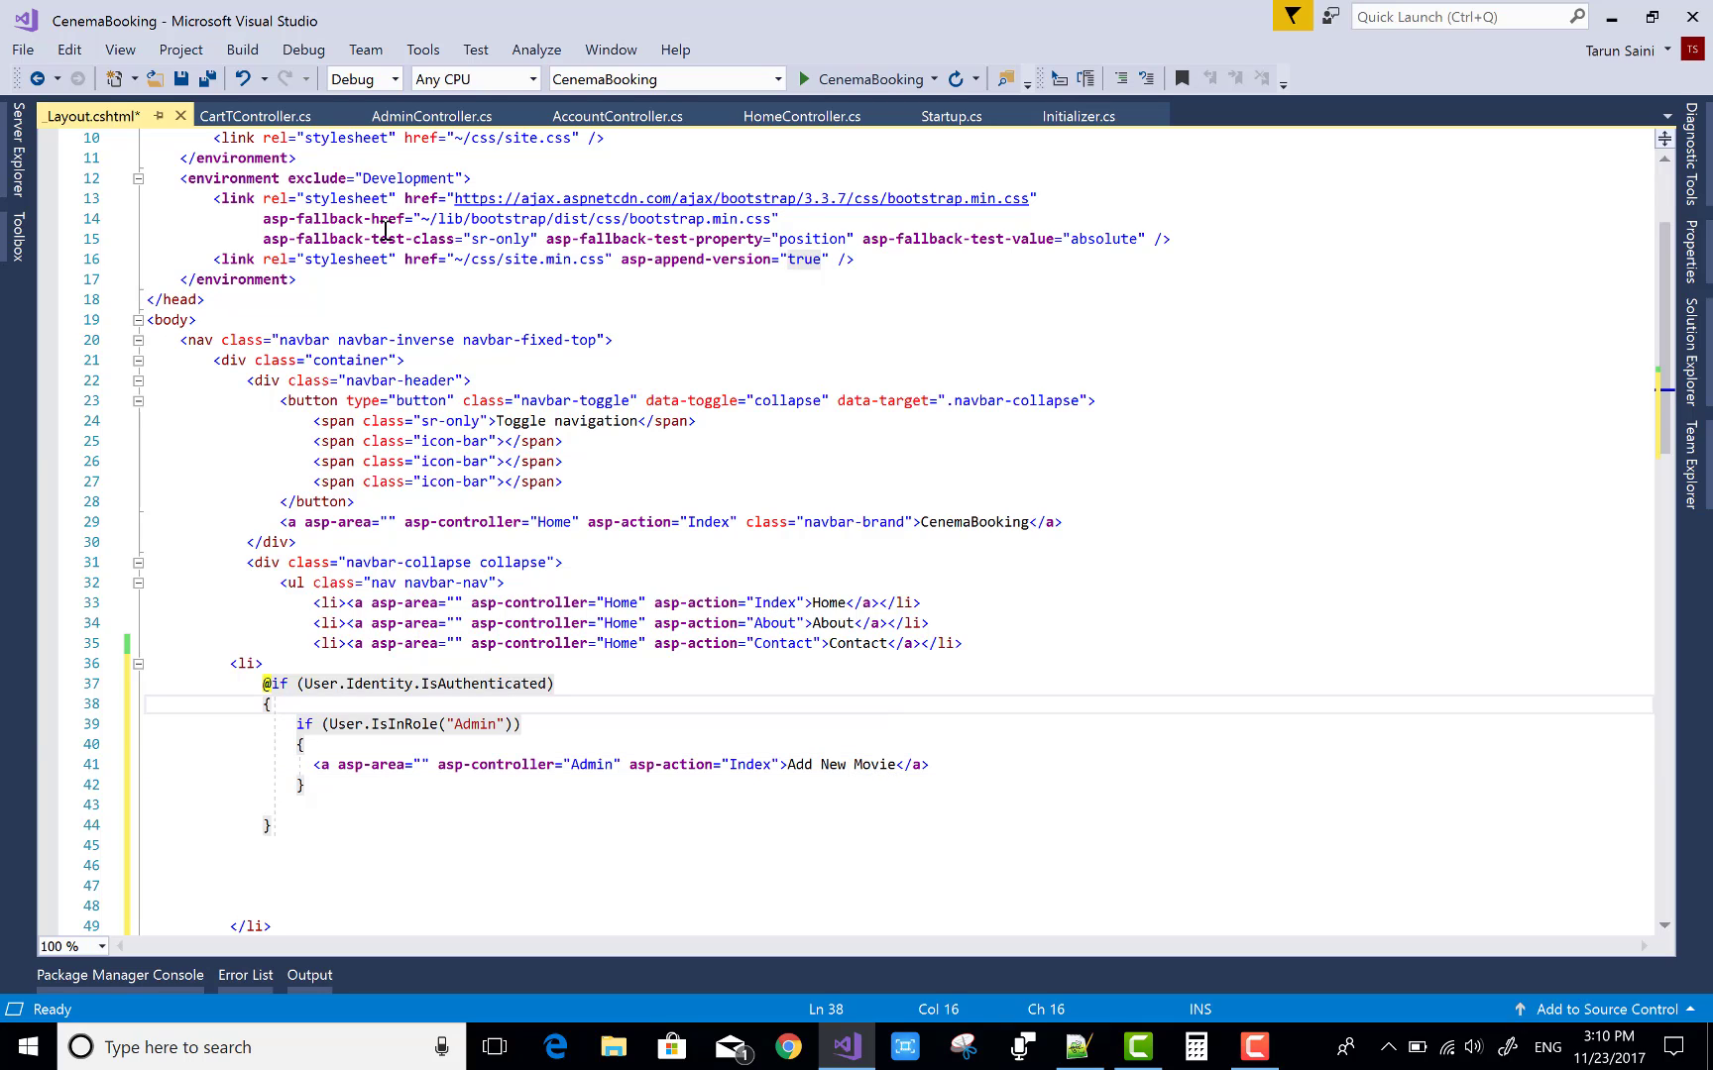
pyautogui.hotkey('ctrl', 's')
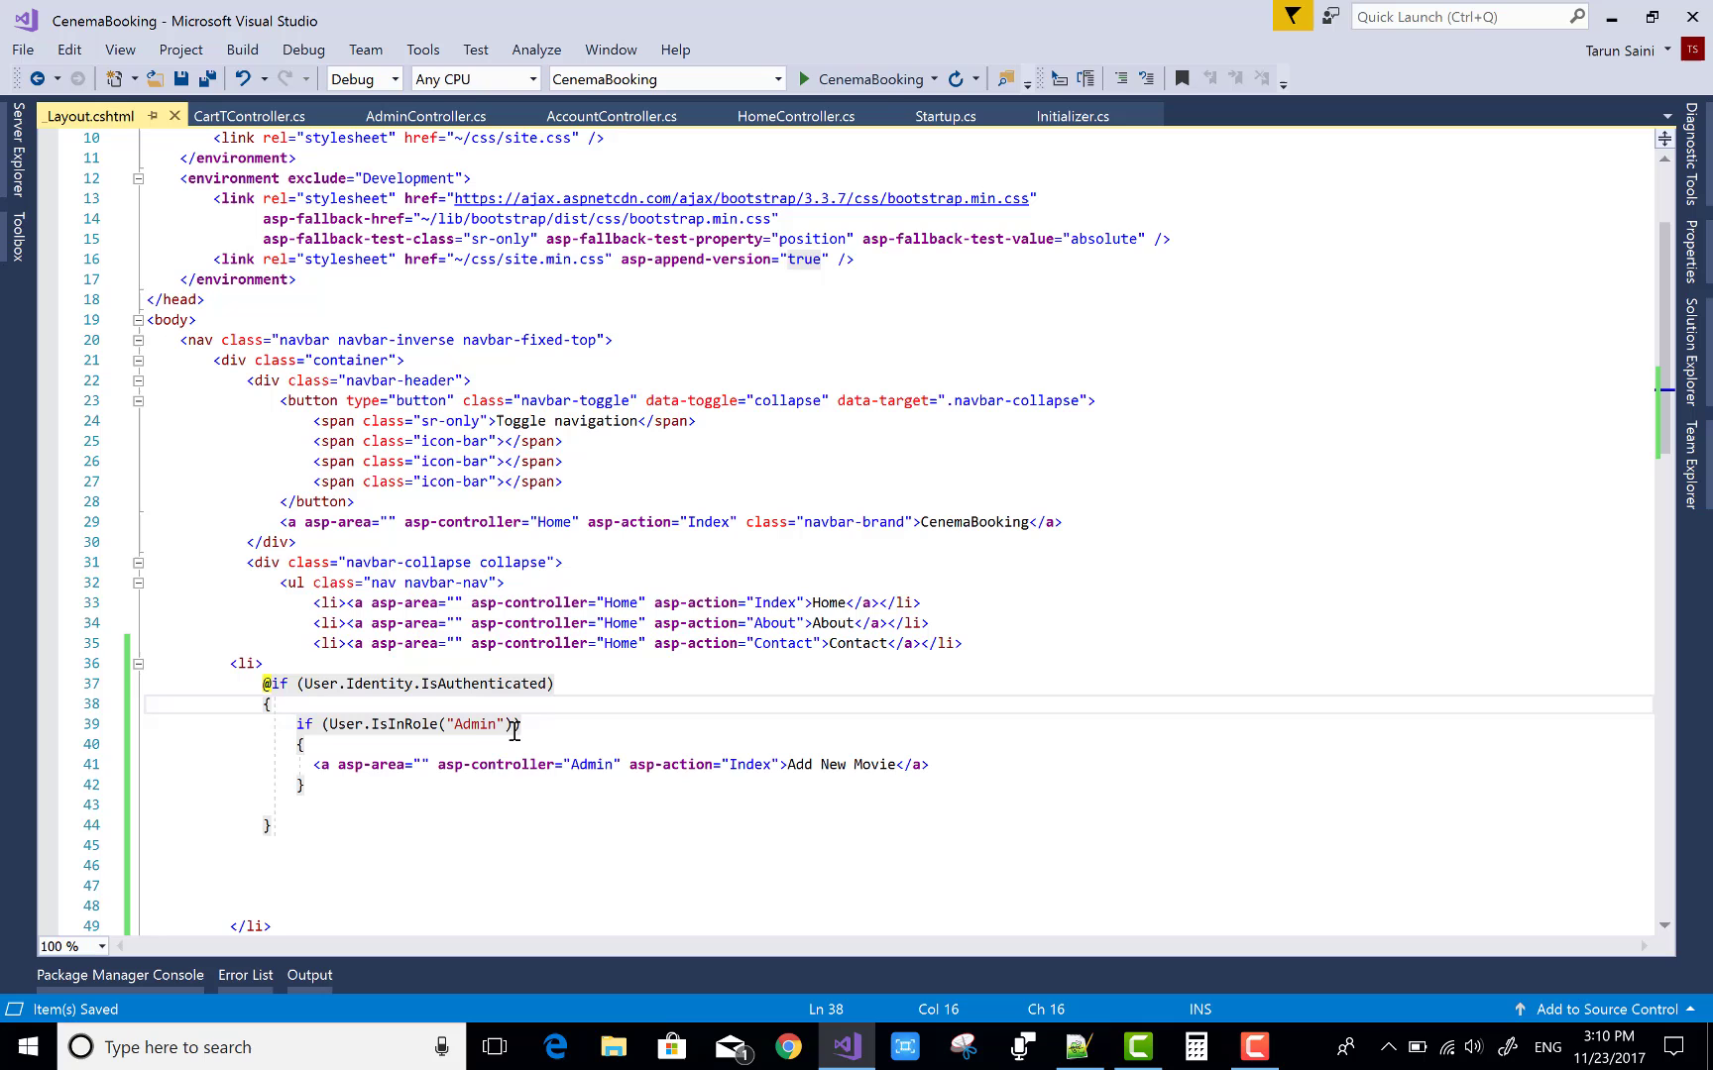
# - Run the app and log in with the autofilled admin credentials
pyautogui.click(898, 76)
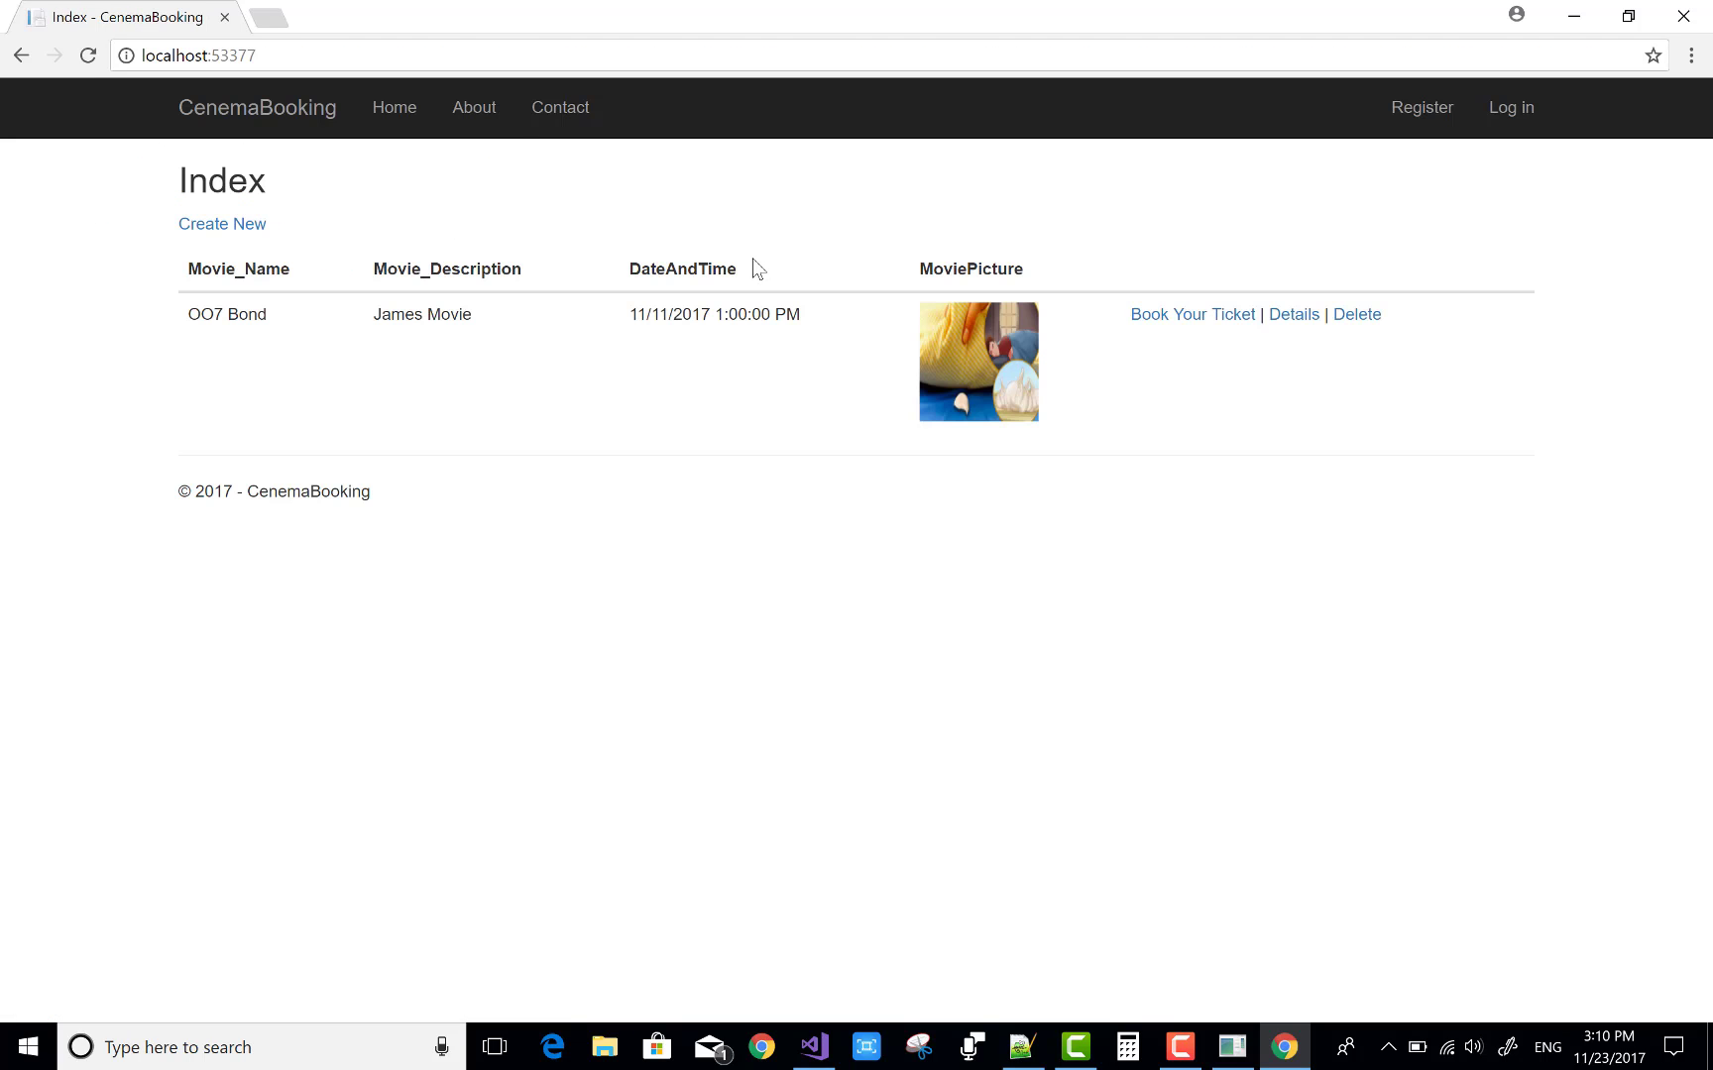
pyautogui.click(1512, 107)
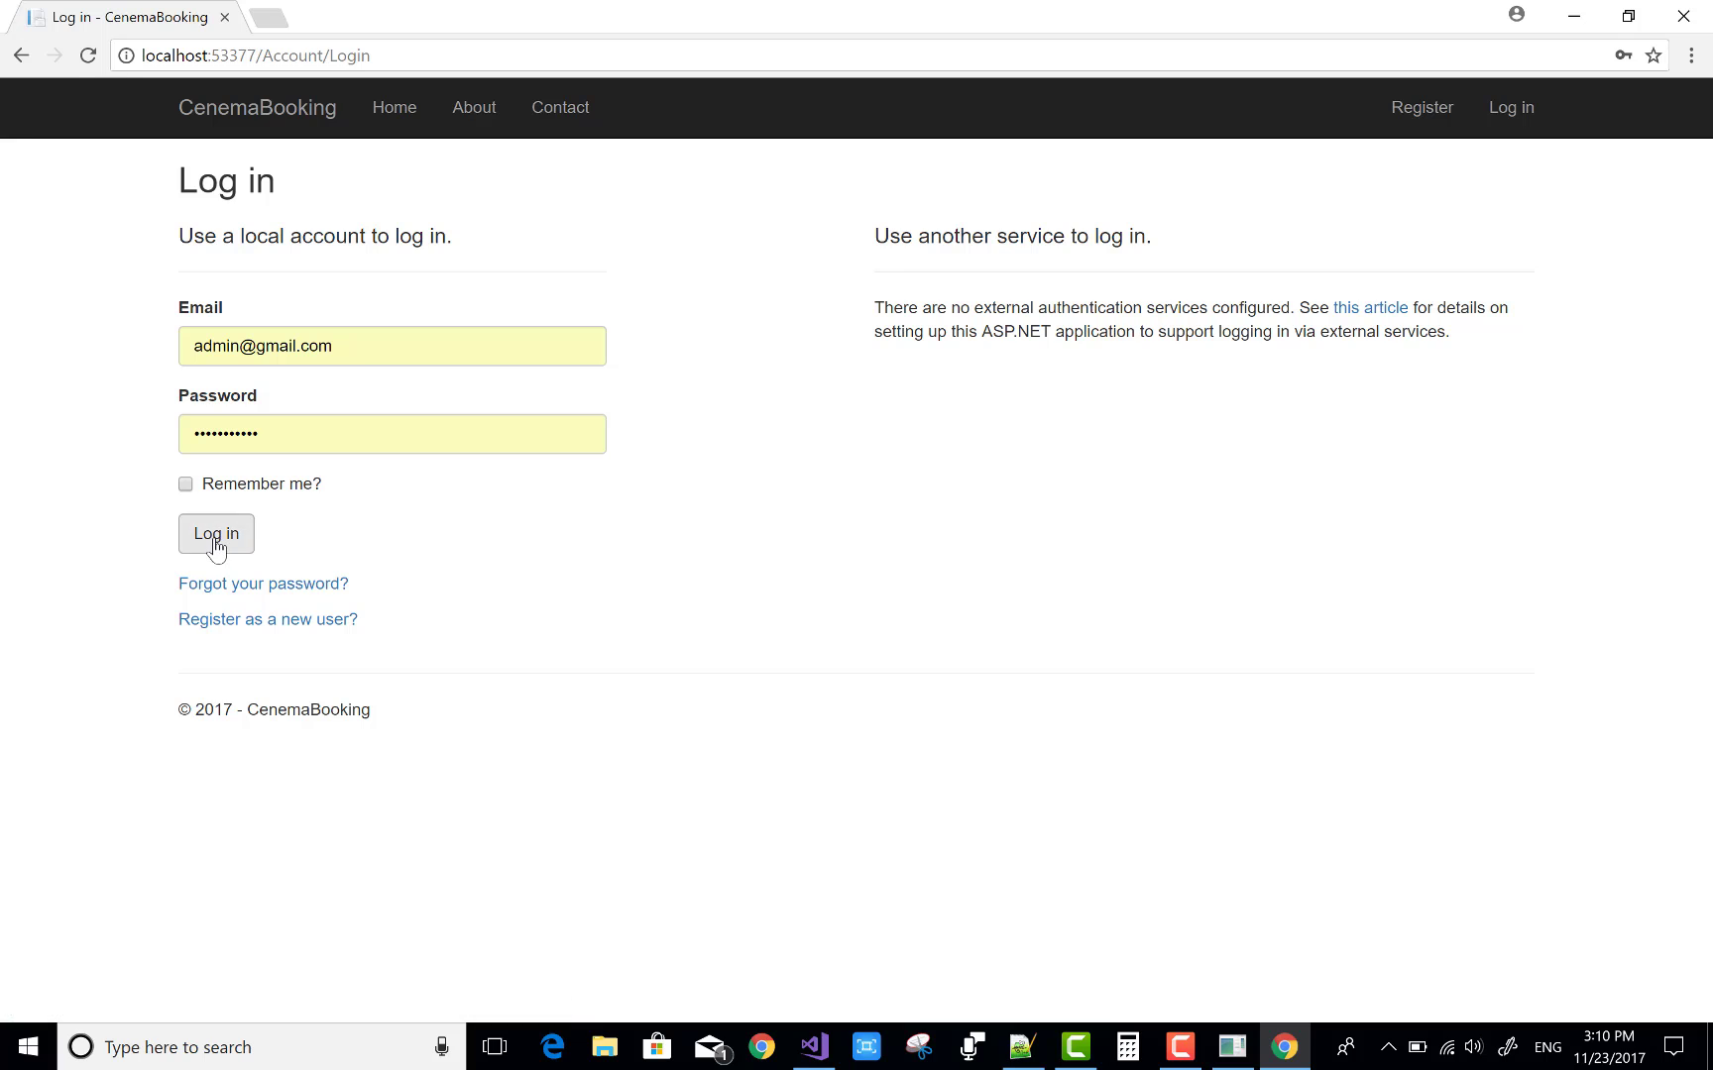
pyautogui.click(218, 539)
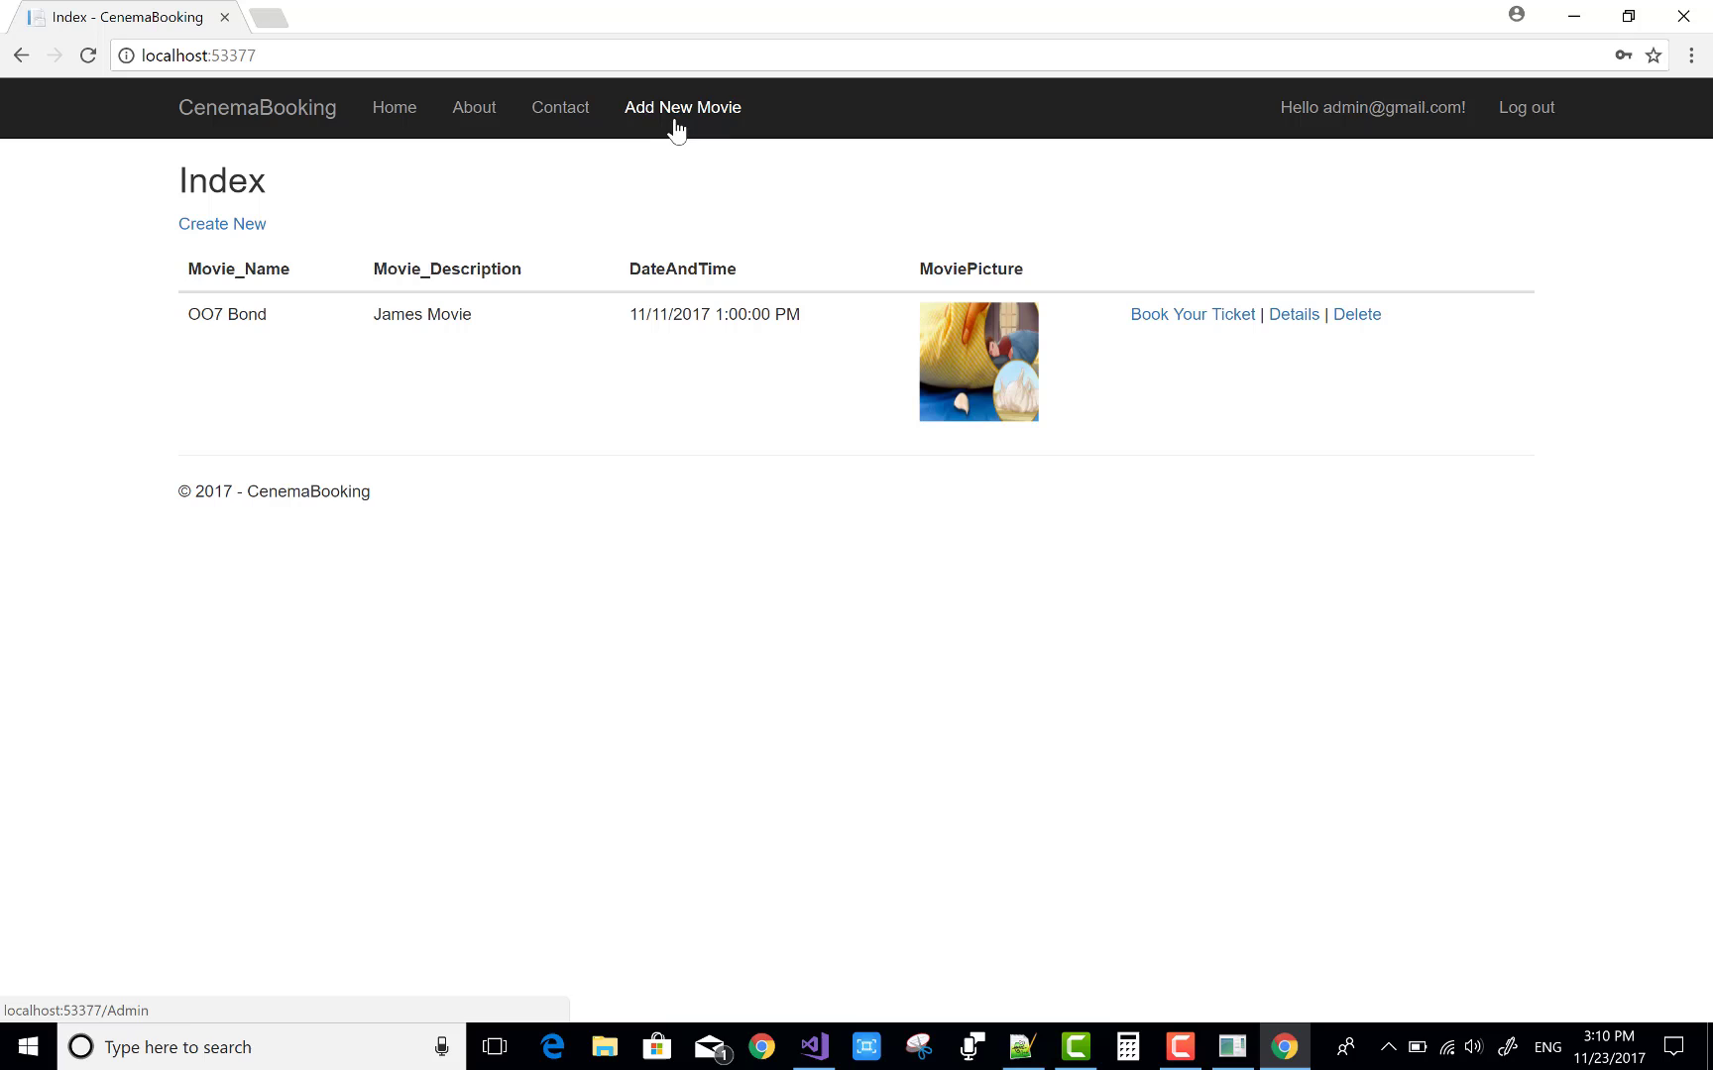
# - Log out of admin and sign in as the regular user via the saved email
pyautogui.click(1536, 115)
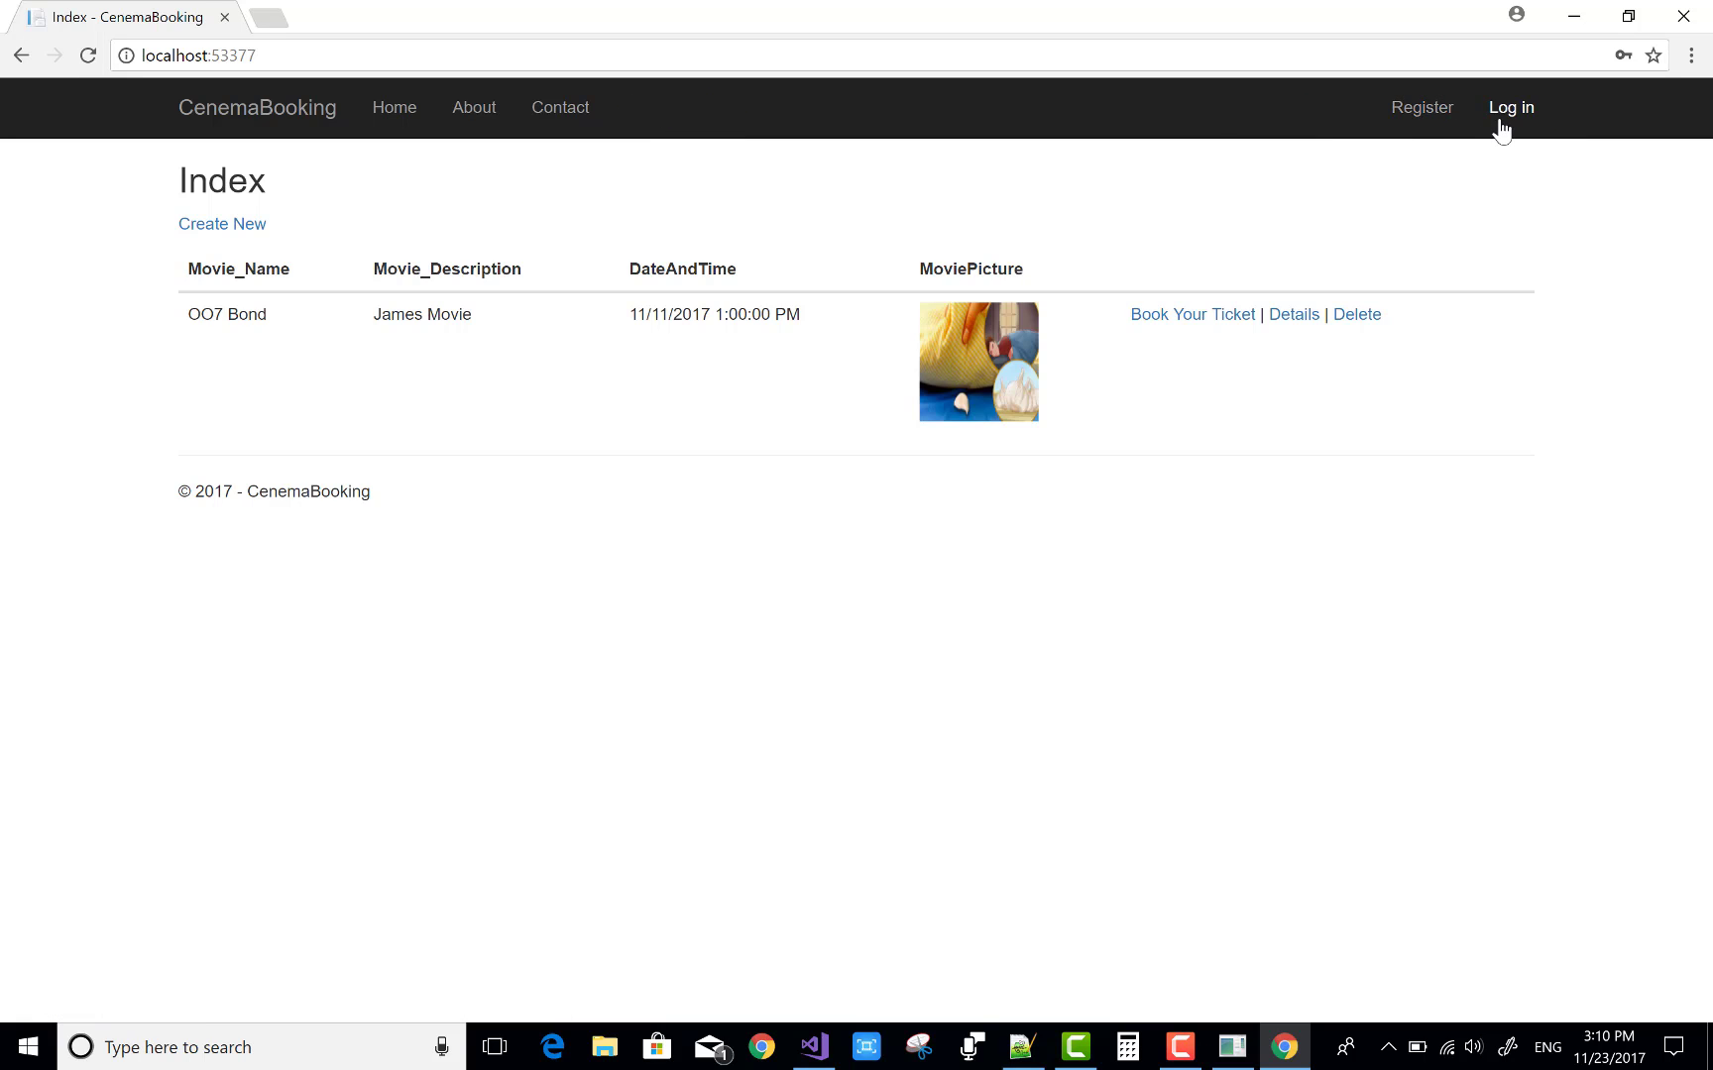
pyautogui.click(1507, 113)
pyautogui.click(350, 346)
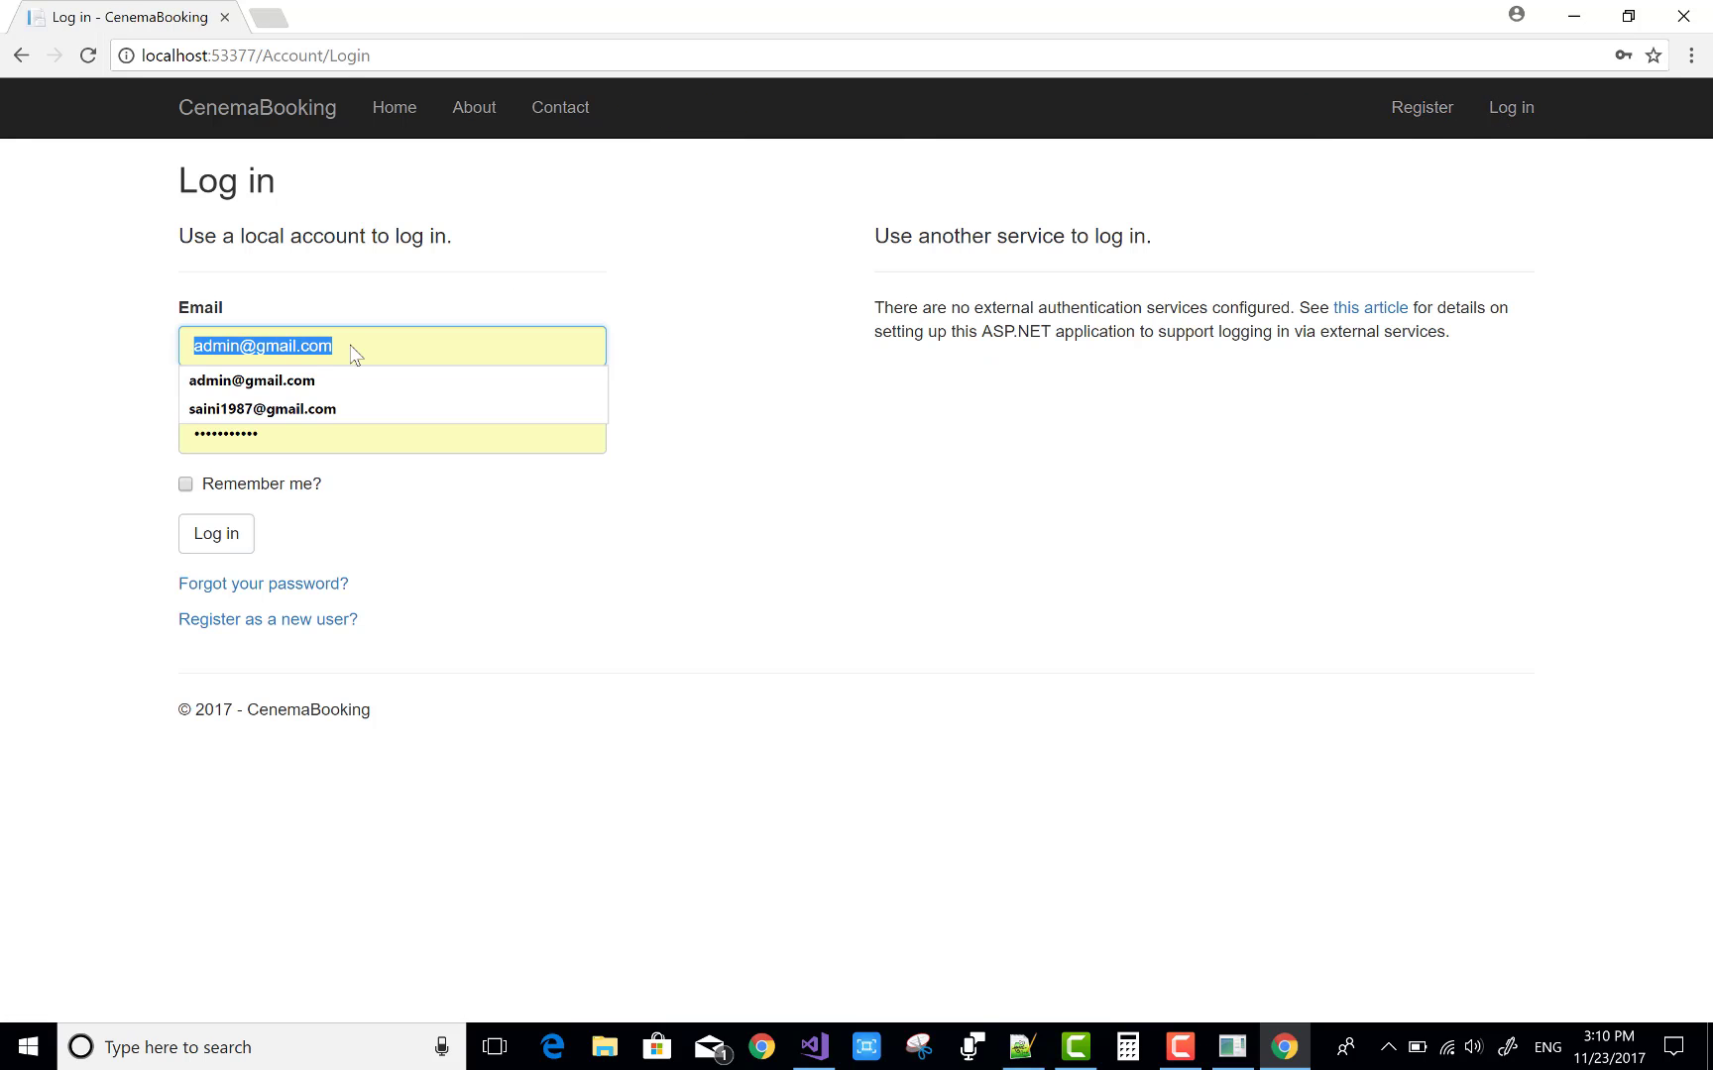
pyautogui.click(323, 406)
pyautogui.click(218, 532)
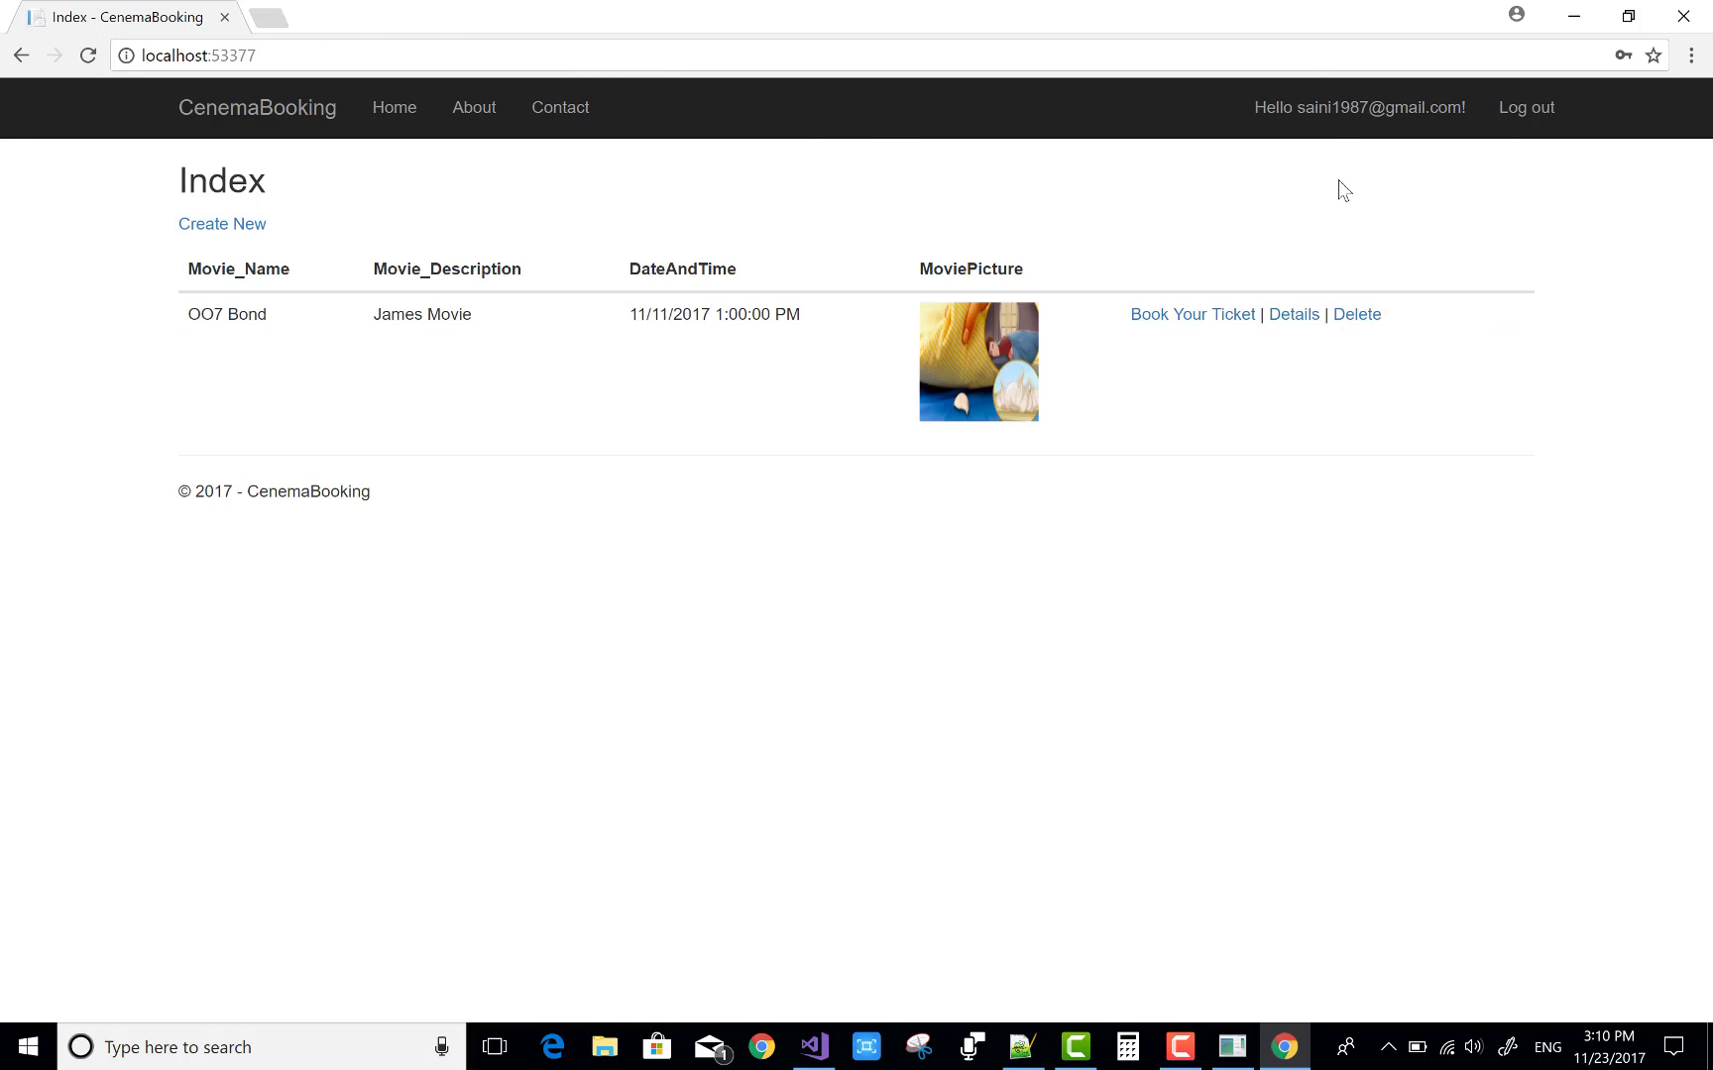
# - Log out, stop the application in Visual Studio, and select the list item block (lines 36–49)
pyautogui.click(1527, 108)
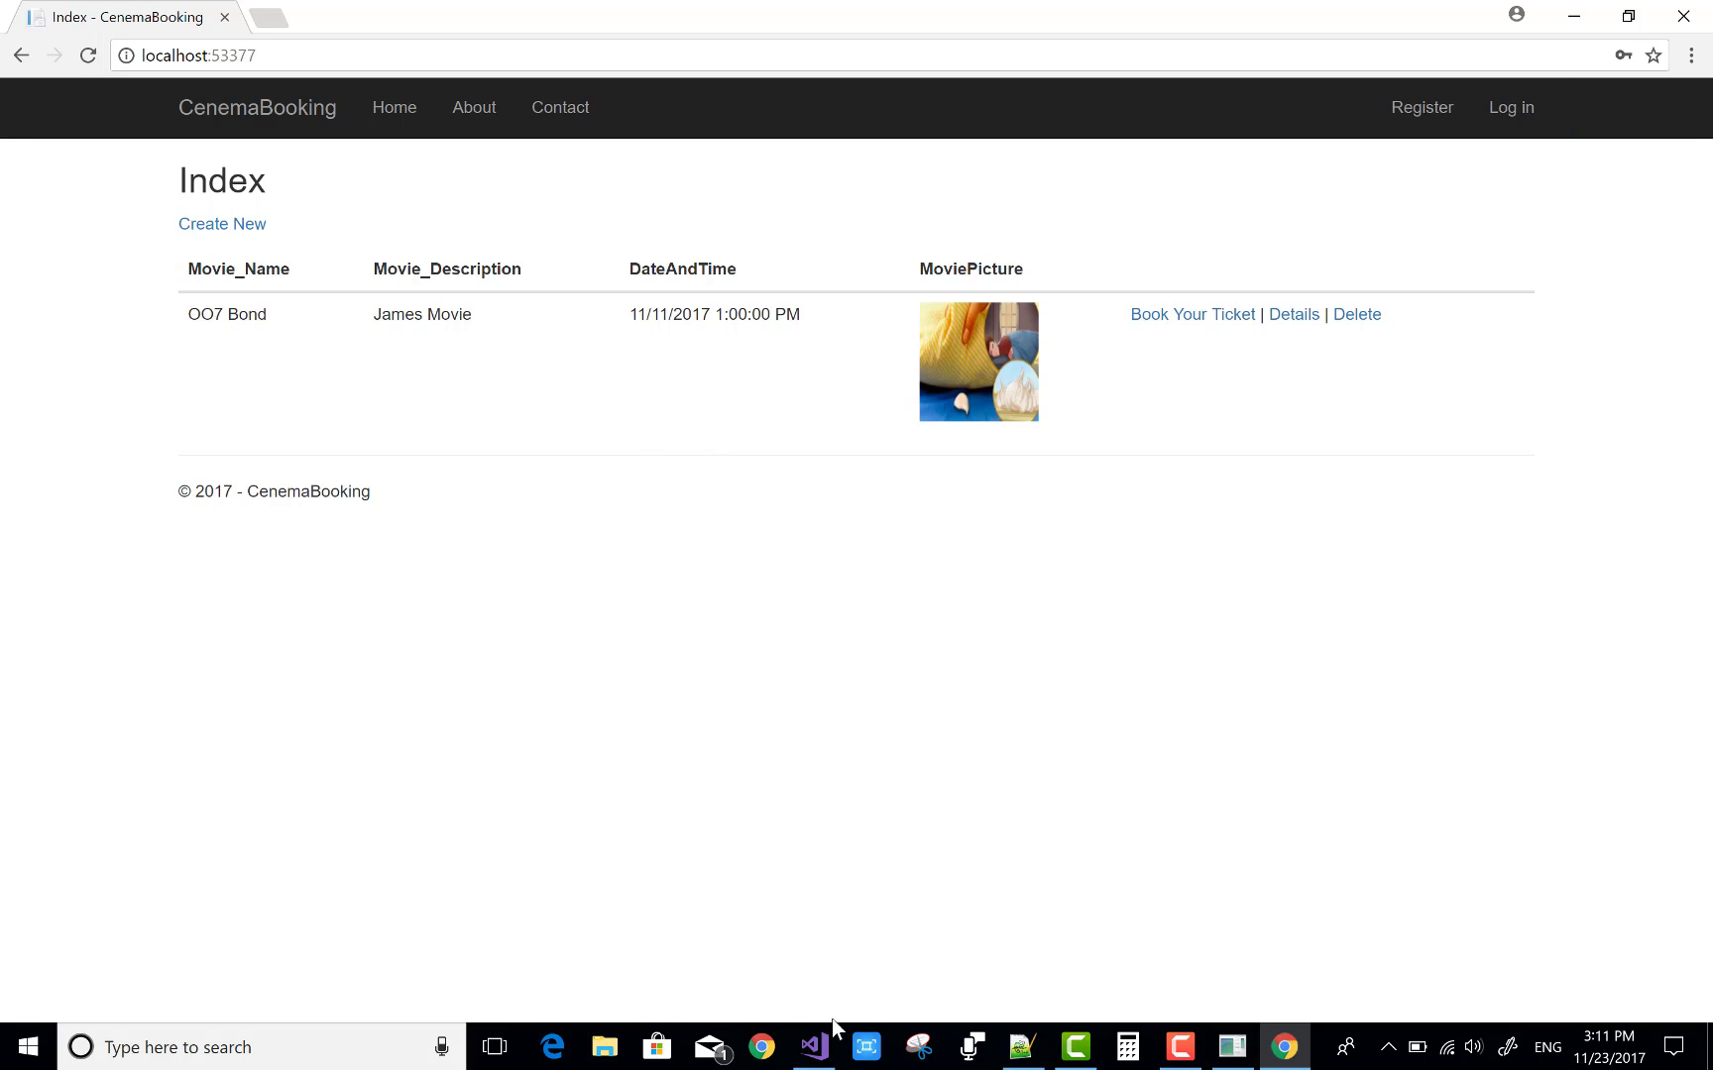
pyautogui.click(819, 1053)
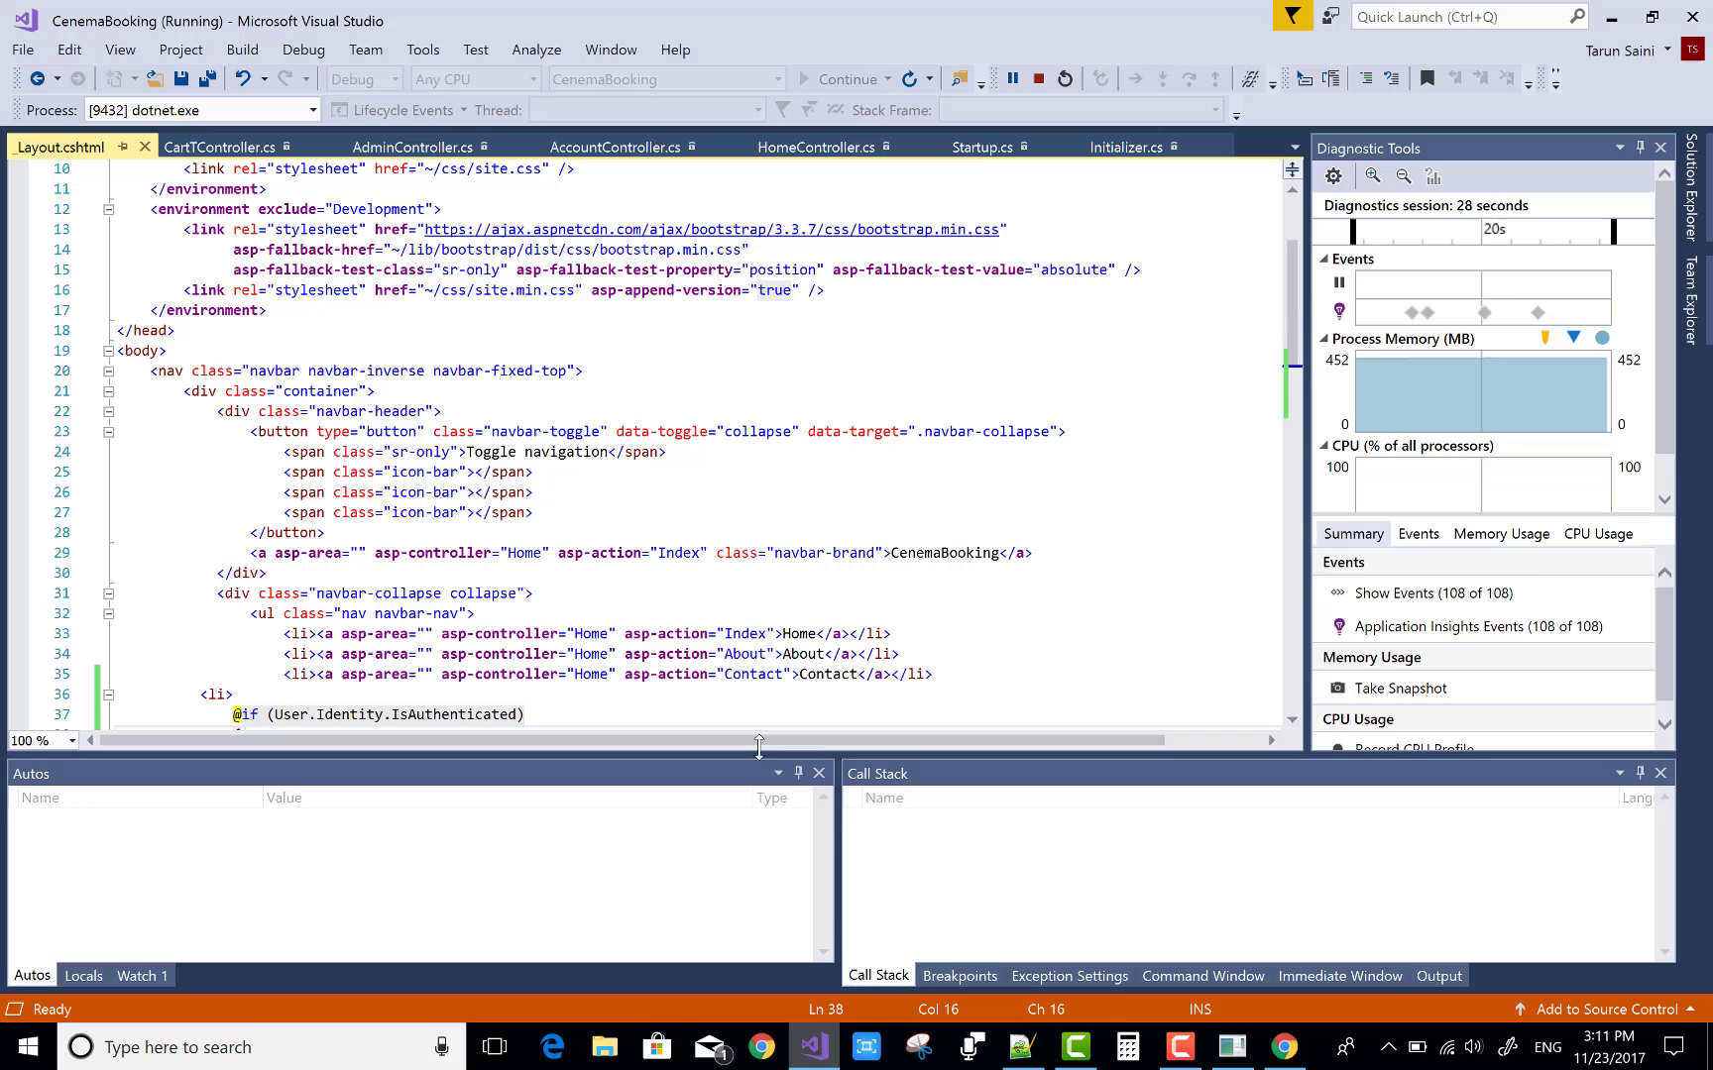
pyautogui.click(1043, 78)
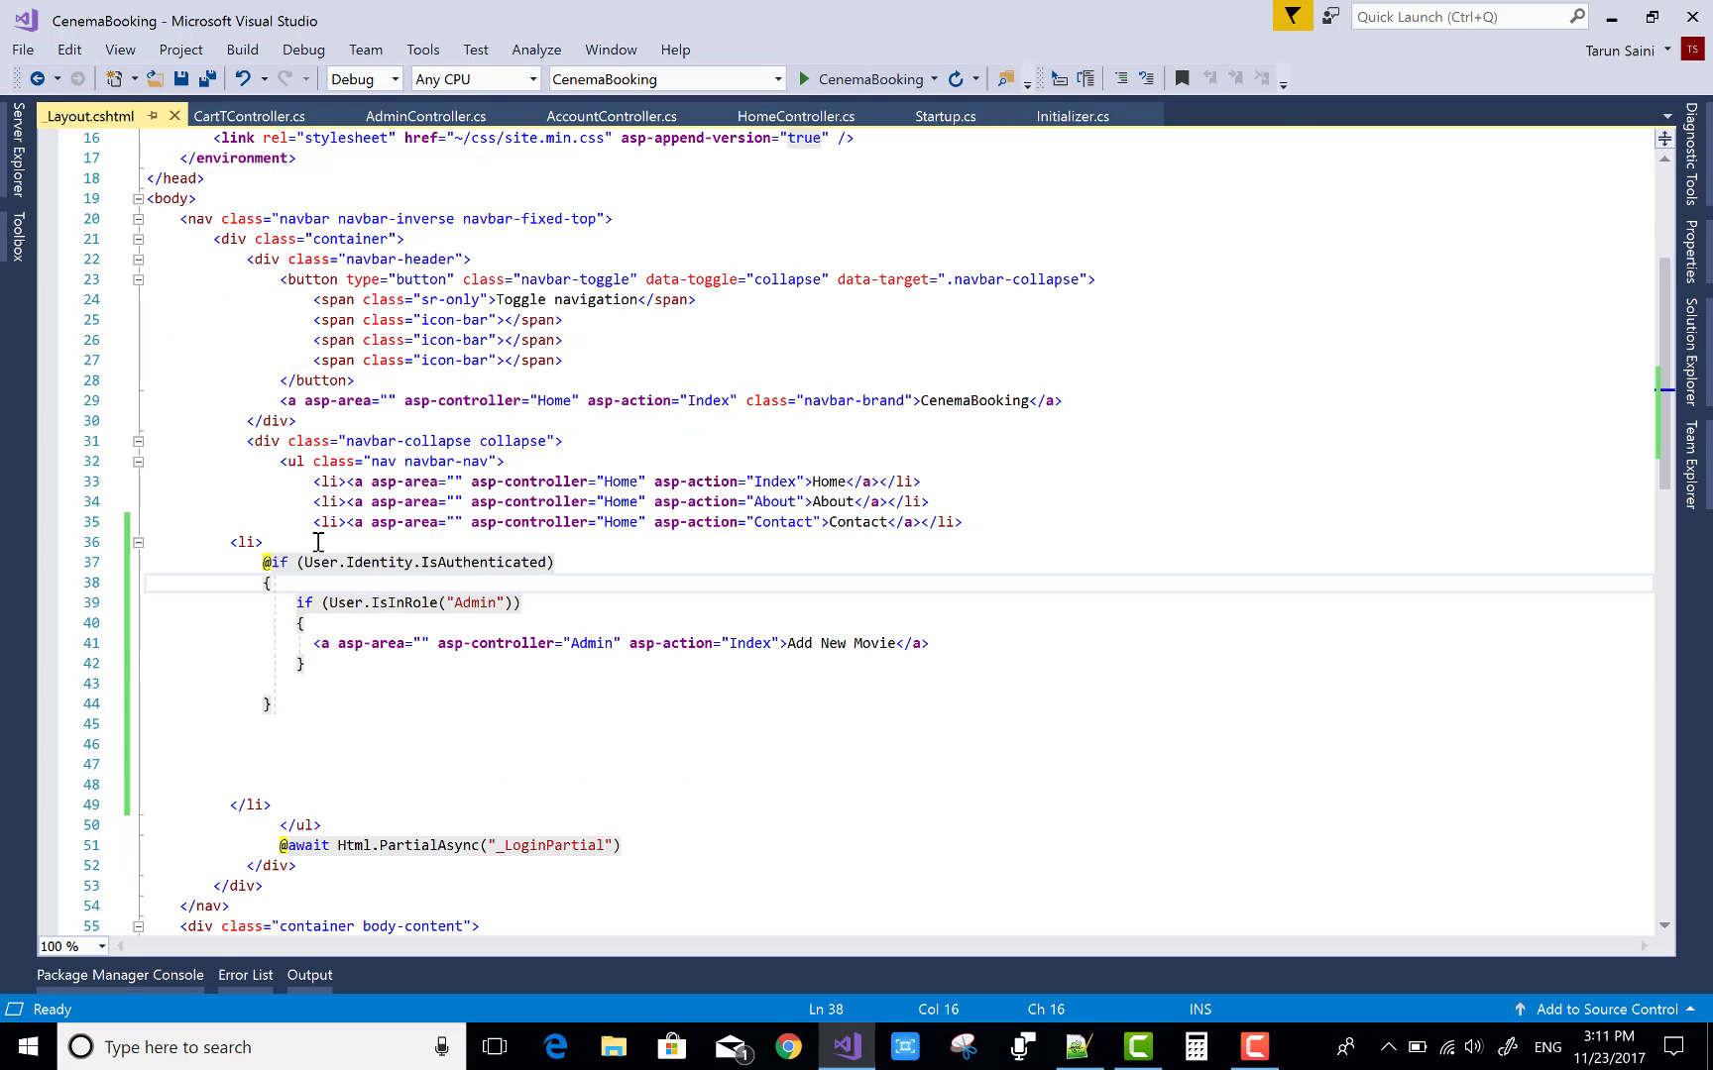
pyautogui.moveTo(229, 540); pyautogui.dragTo(338, 800)
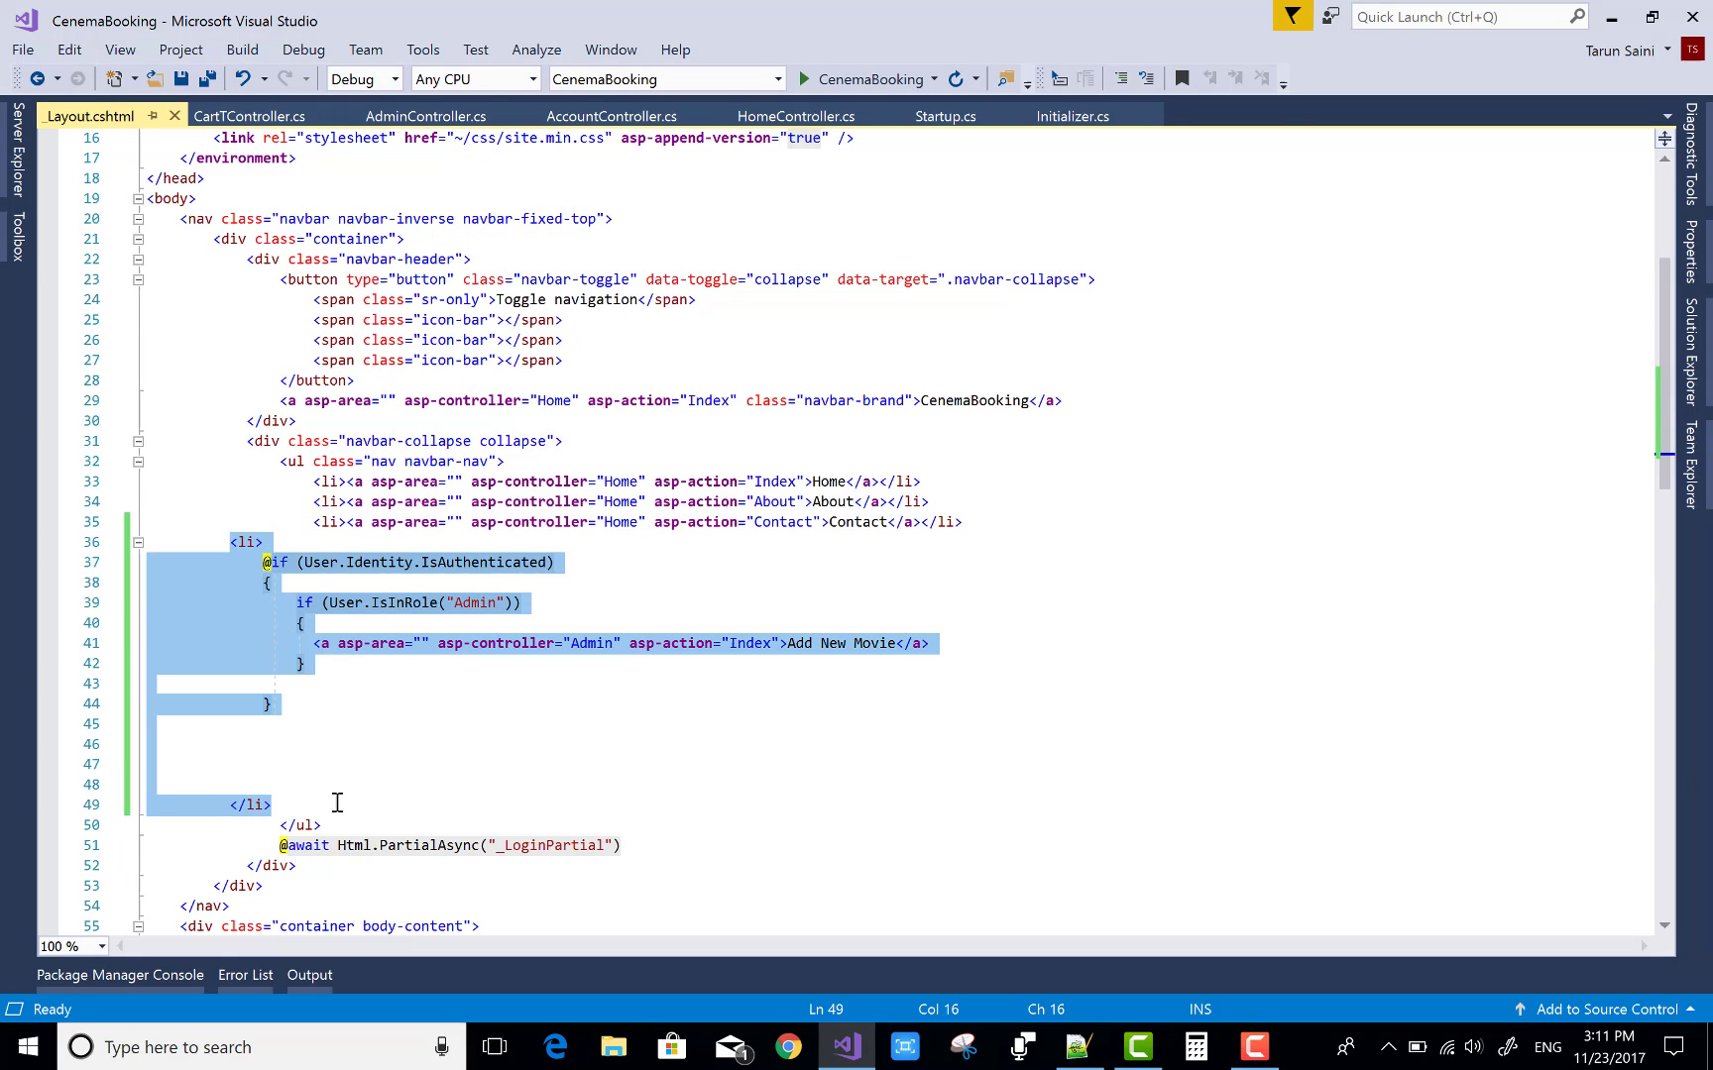